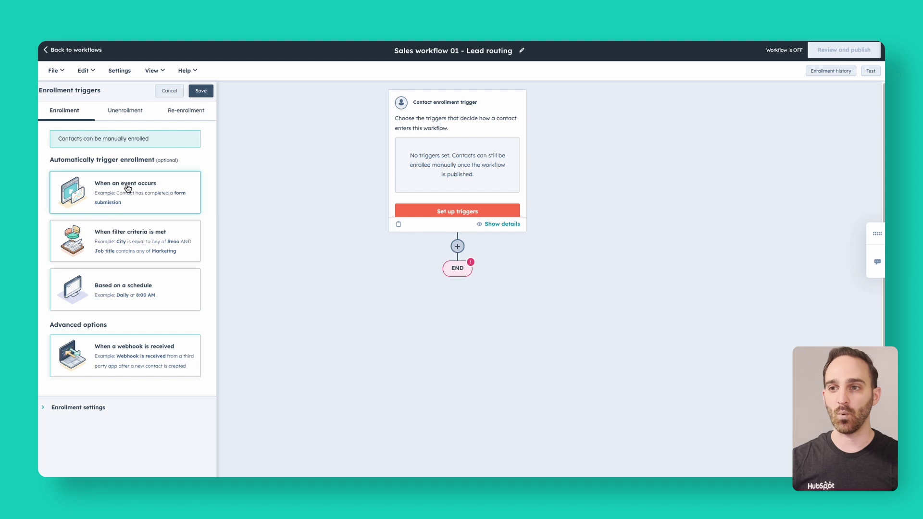
# Set the workflow to enroll contacts automatically when an event occurs, using the Form submission event
pyautogui.click(127, 187)
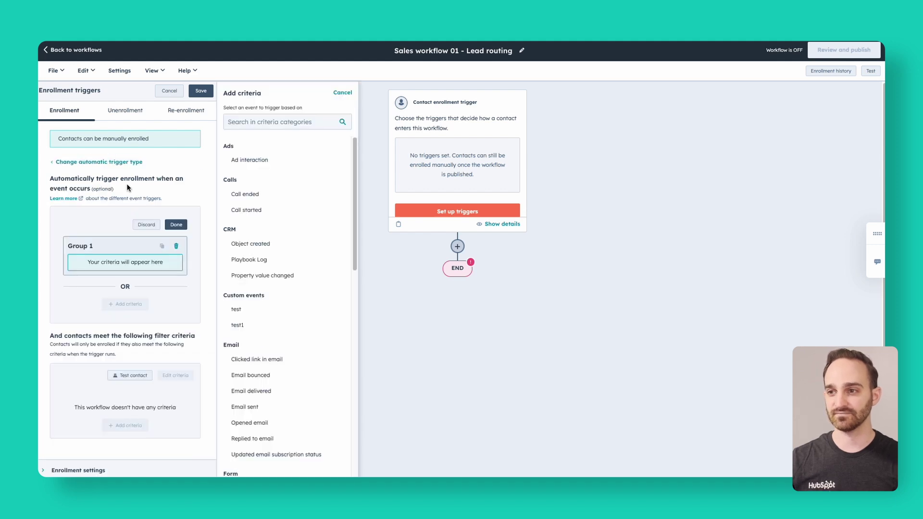
pyautogui.click(245, 121)
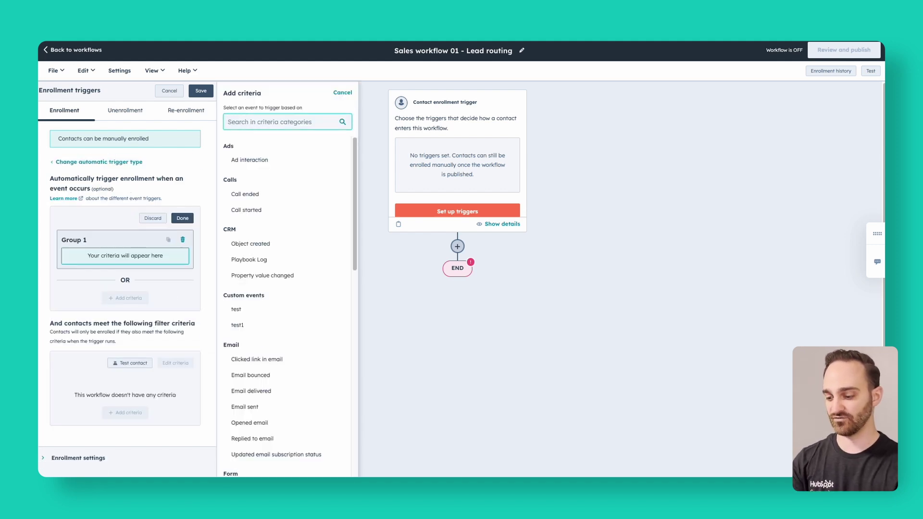
pyautogui.write('form')
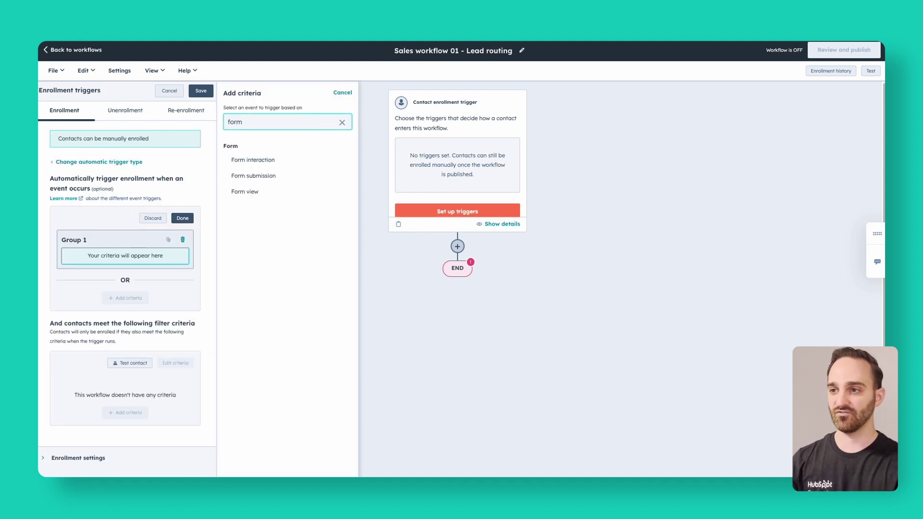
pyautogui.click(282, 179)
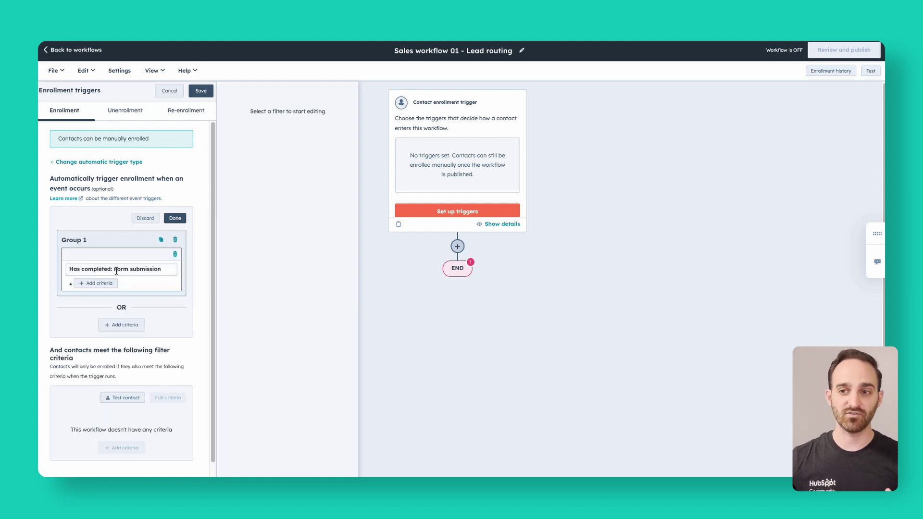
# Refine the form submission trigger so Form name is any of "New contact us form (May 29, 2024 3:51:06 PM EDT)"
pyautogui.click(98, 283)
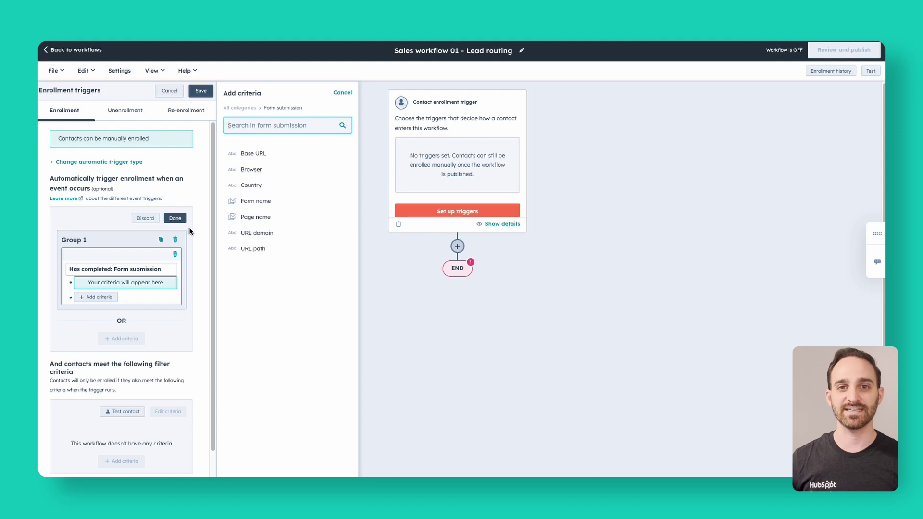
pyautogui.click(268, 207)
pyautogui.click(276, 152)
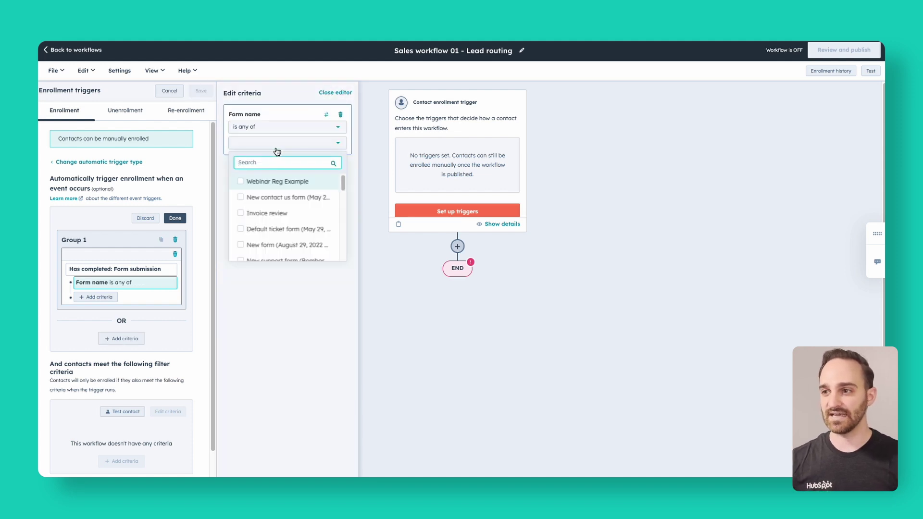
pyautogui.click(269, 197)
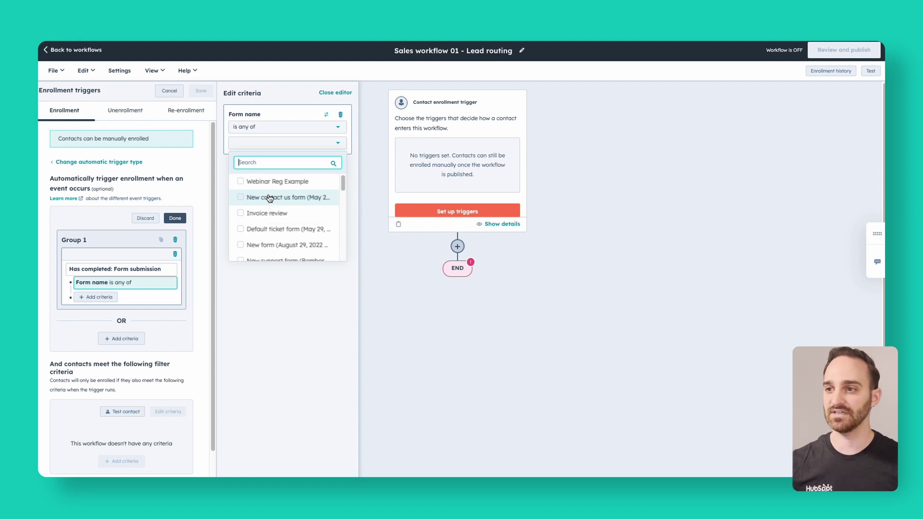
pyautogui.click(275, 316)
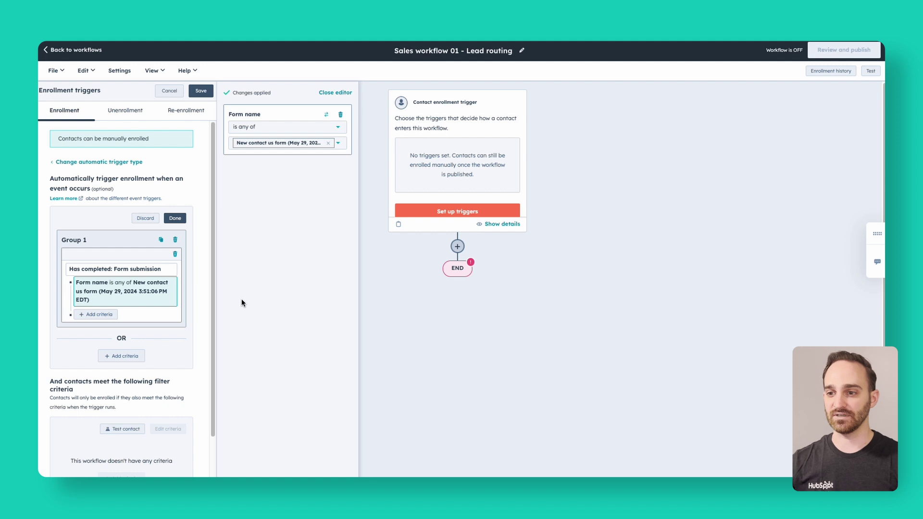
# Review the enrollment setting for merged records and save the enrollment trigger
pyautogui.scroll(-1, 188, 314)
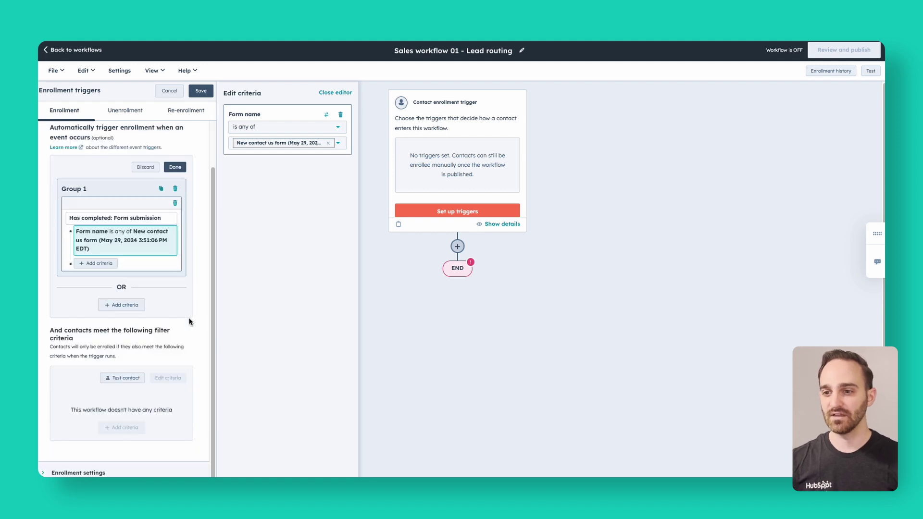
pyautogui.click(138, 468)
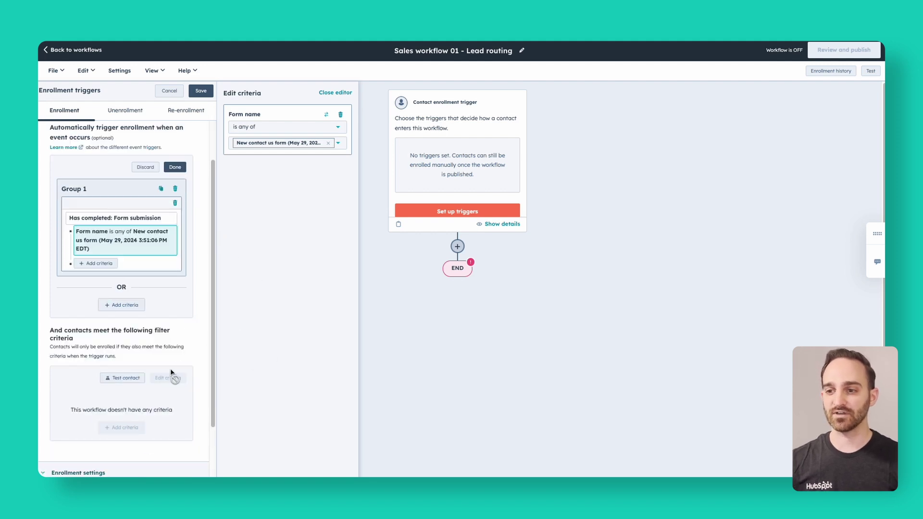
pyautogui.scroll(-2, 177, 365)
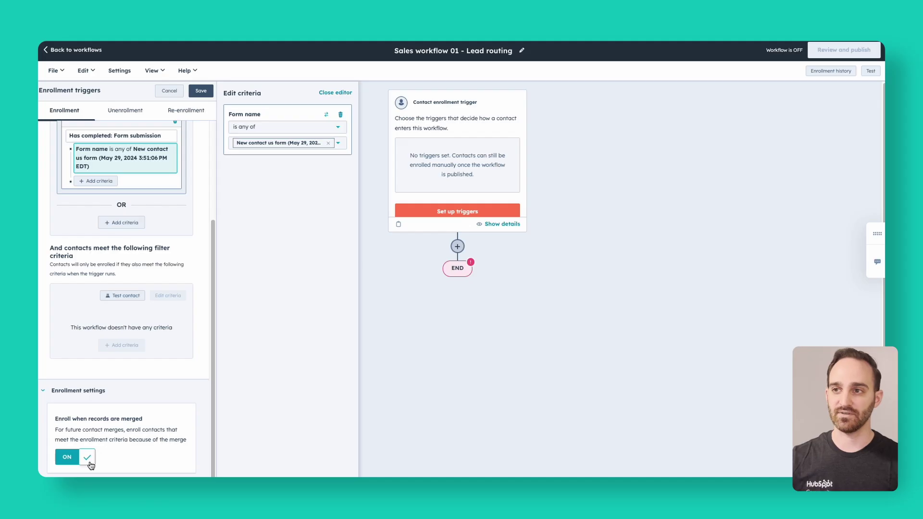
pyautogui.click(201, 90)
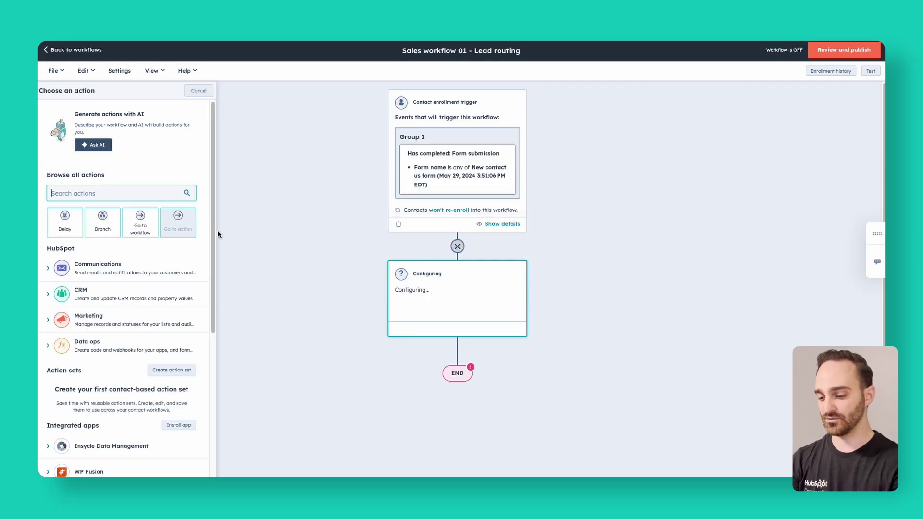
# Add a Rotate record to owner action that rotates the contact owner between teams, choosing the Sales team, and save it
pyautogui.write('rotate')
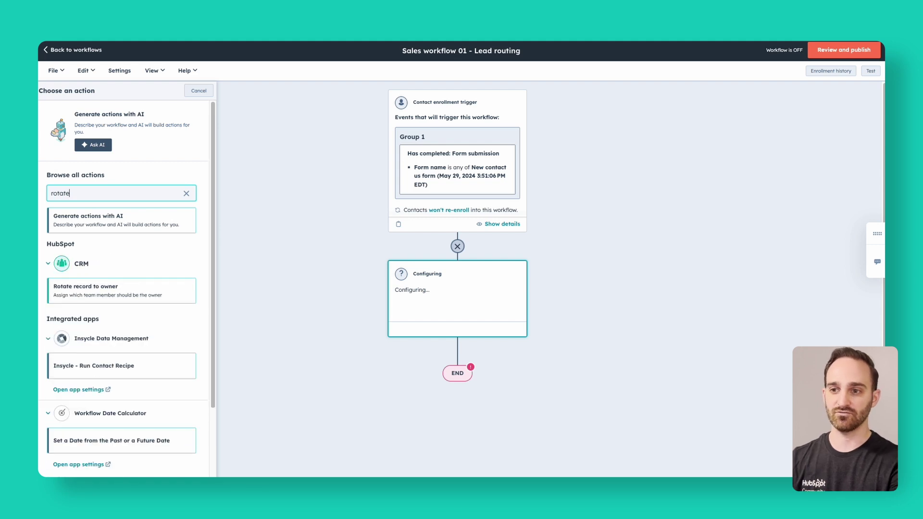
pyautogui.click(109, 295)
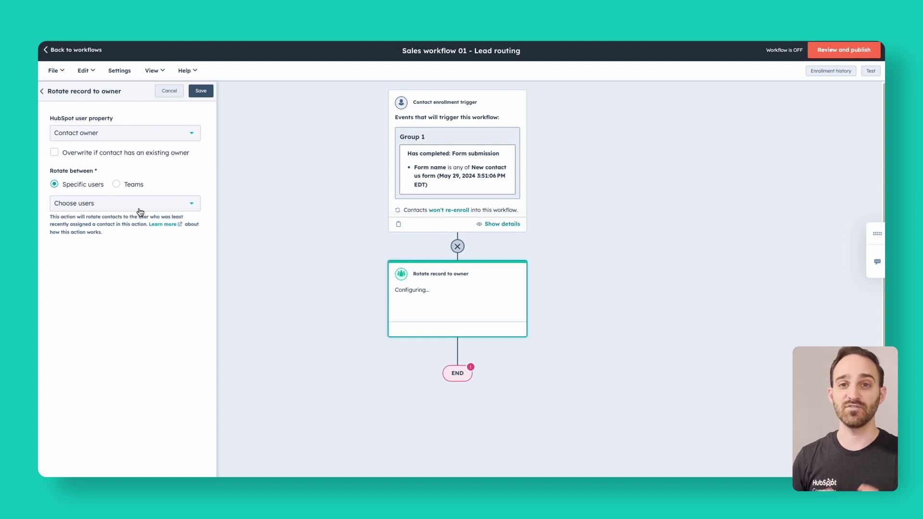
pyautogui.click(117, 184)
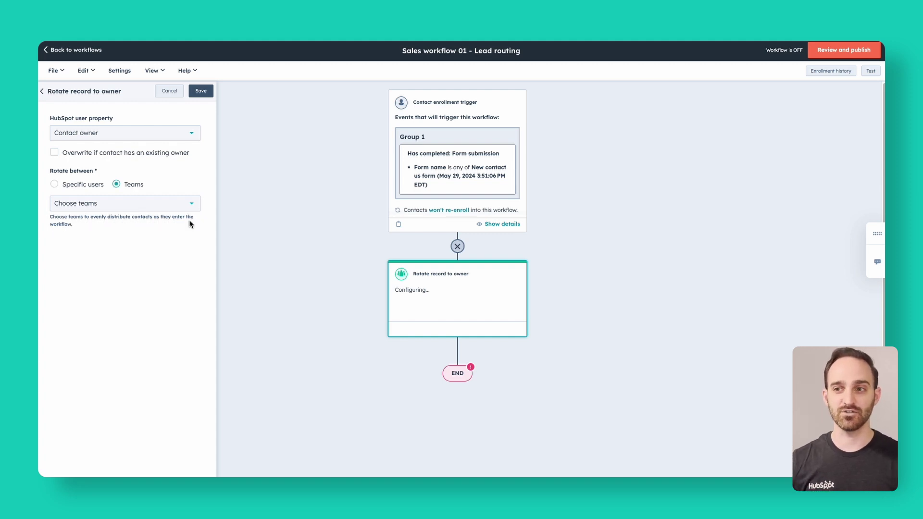
pyautogui.click(166, 213)
pyautogui.moveTo(196, 260); pyautogui.dragTo(195, 303)
pyautogui.click(94, 288)
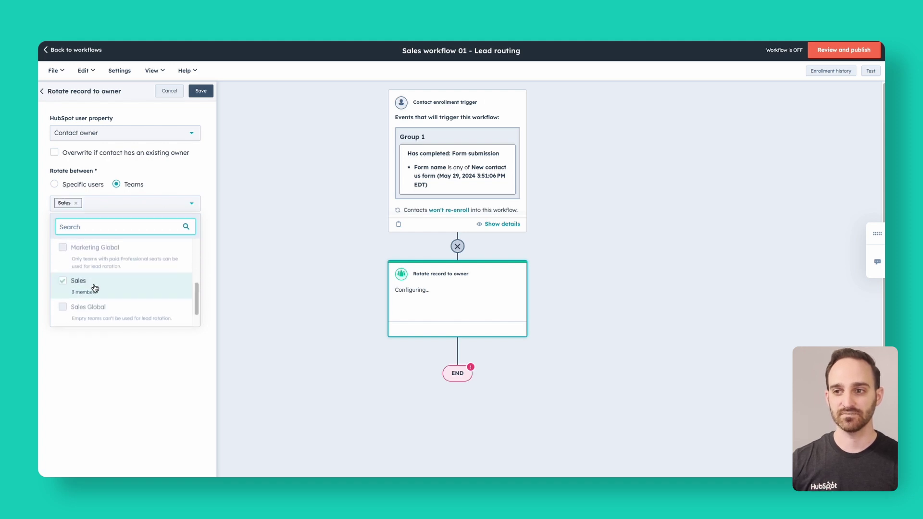
pyautogui.click(169, 364)
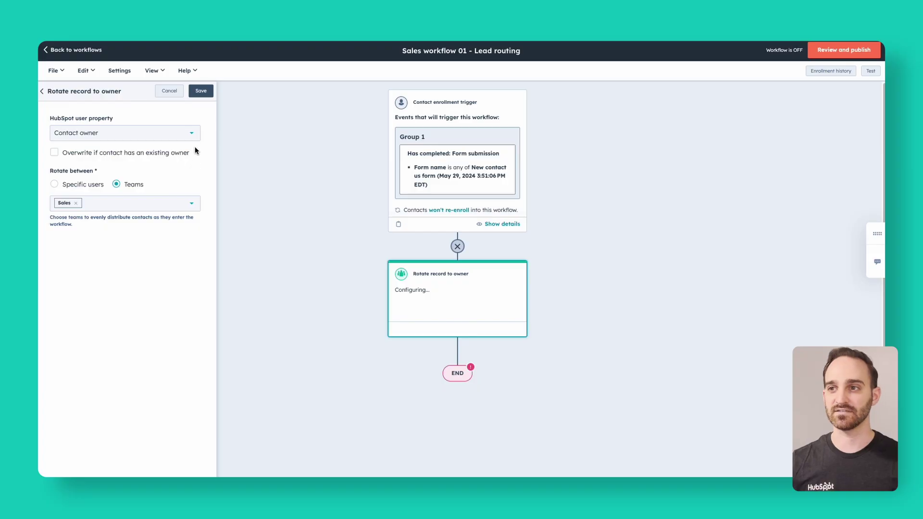
pyautogui.click(206, 93)
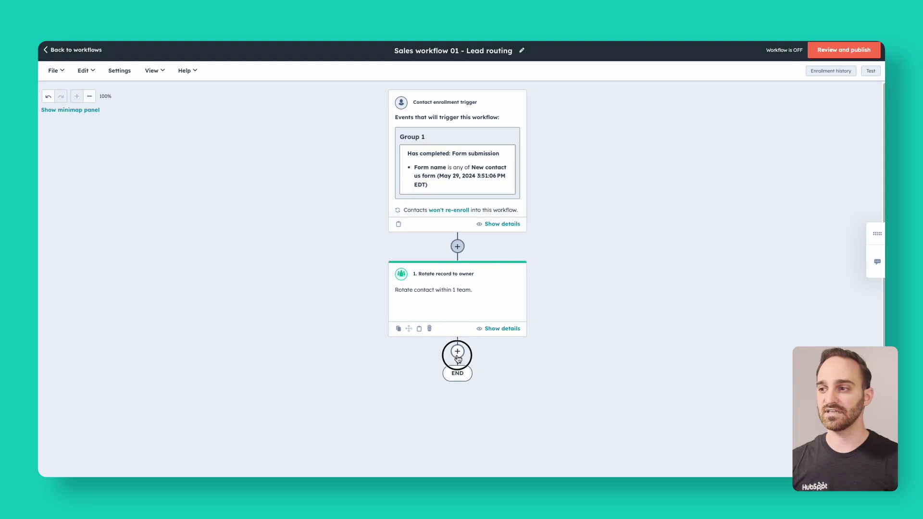
# Add a Create task action from the CRM actions after the Rotate record to owner action
pyautogui.click(457, 352)
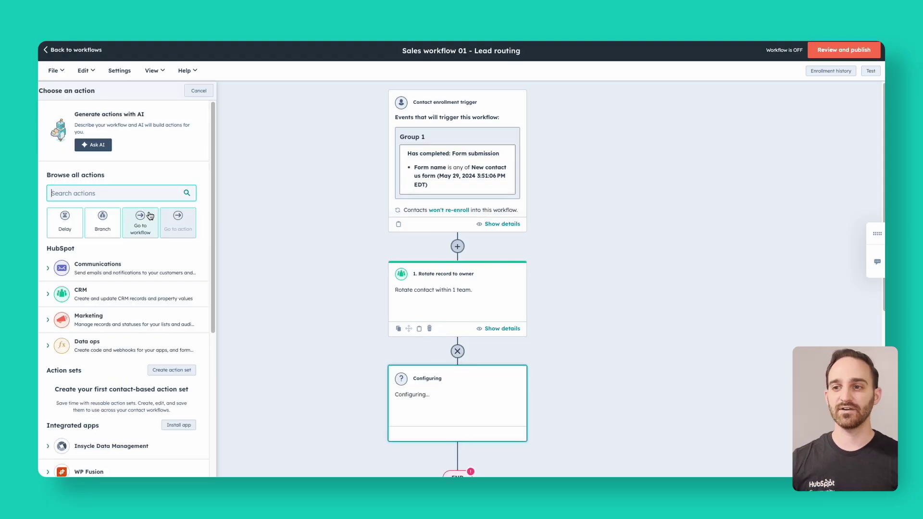
pyautogui.click(133, 298)
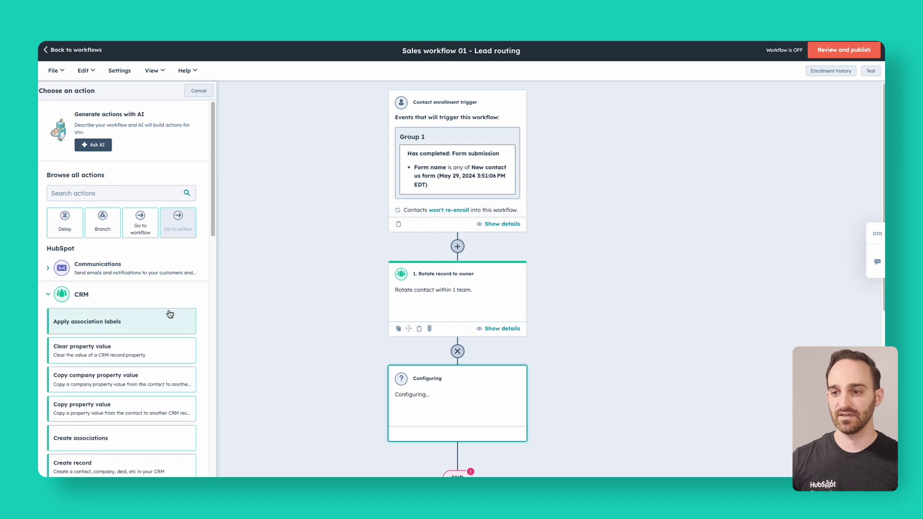
pyautogui.scroll(-4, 170, 314)
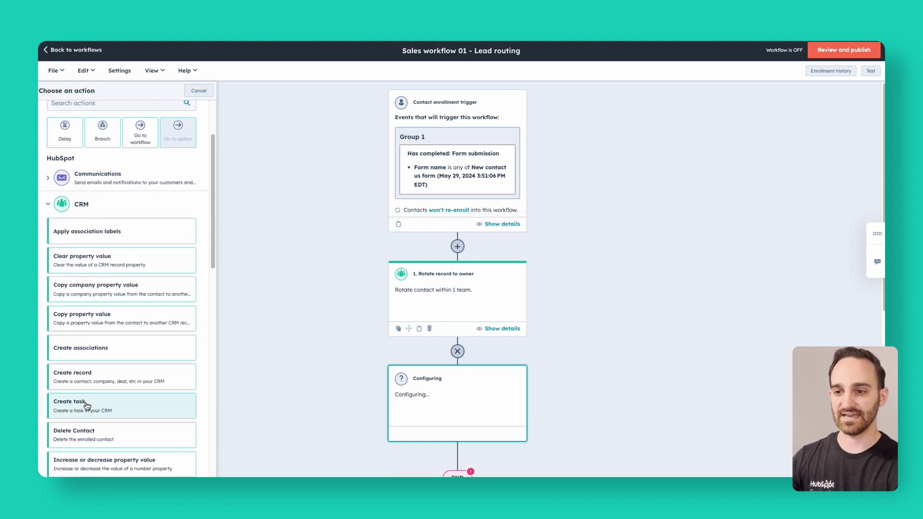
pyautogui.click(102, 407)
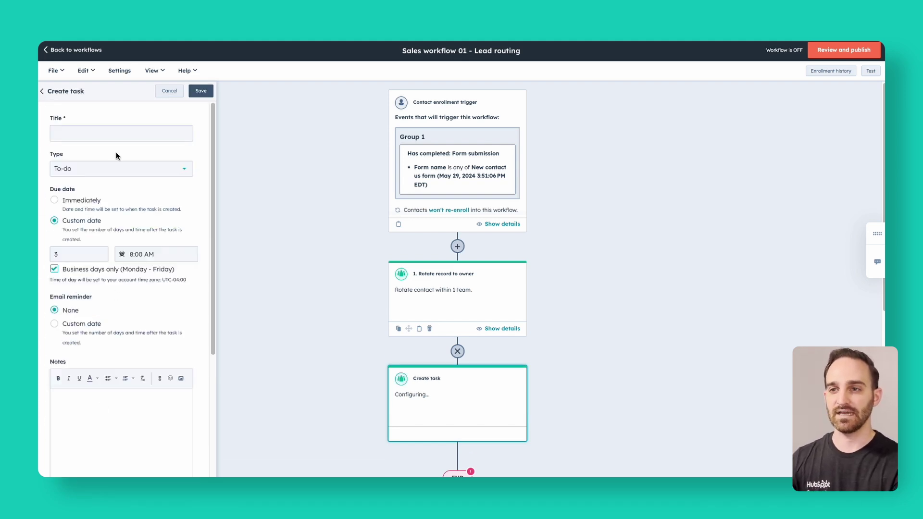
# Title the task "You've been assigned a new lead!" and set its due date to Immediately
pyautogui.click(117, 135)
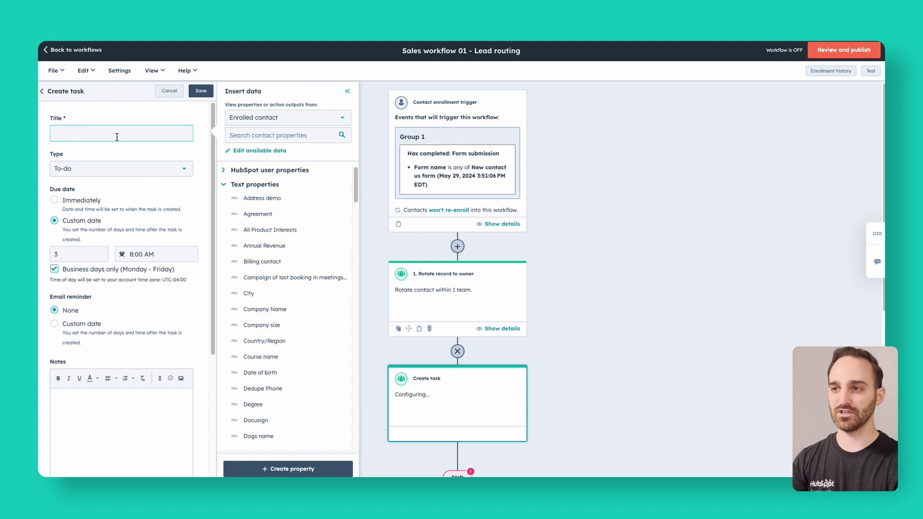
pyautogui.moveTo(286, 324)
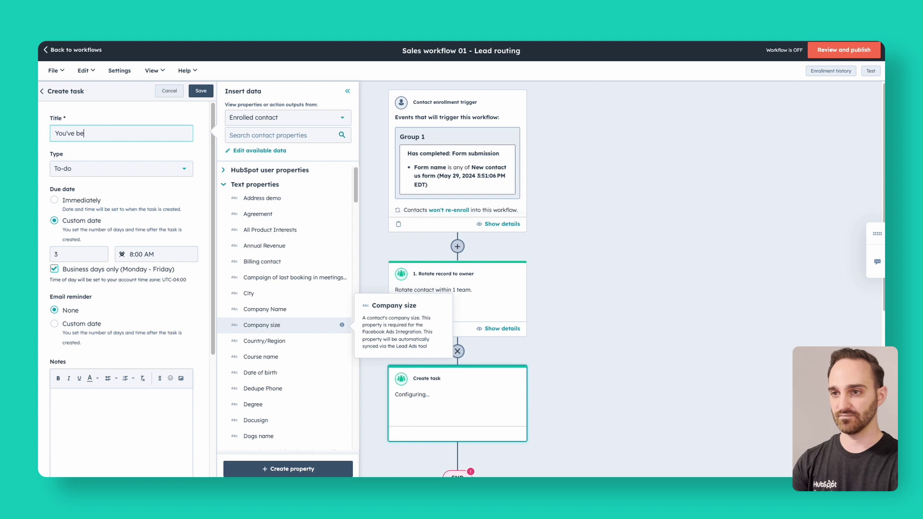
pyautogui.write('en assigned a new lead!')
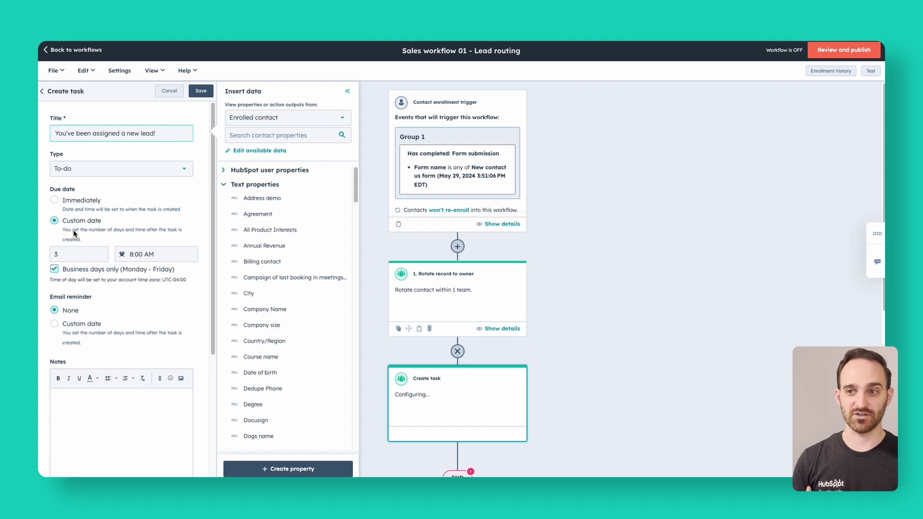
pyautogui.click(73, 203)
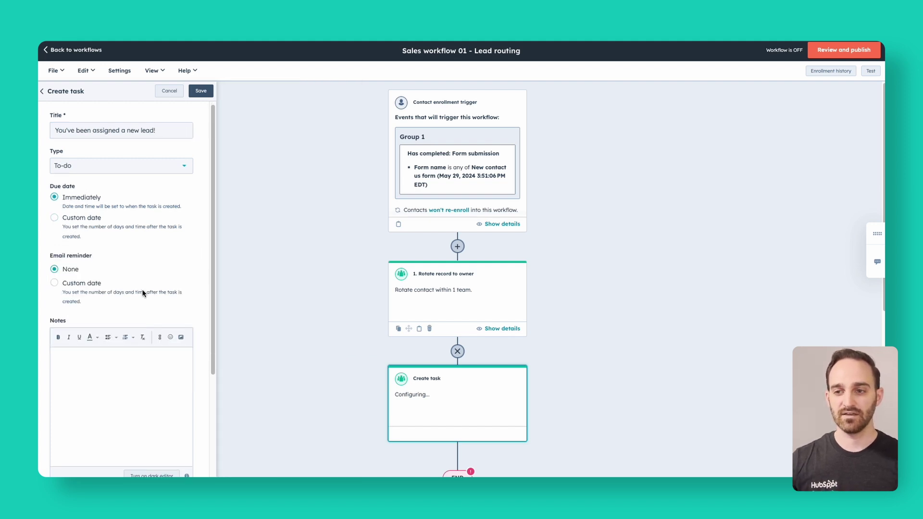
# Assign the task to an existing owner of the contact and save the Create task action
pyautogui.scroll(-2, 142, 290)
pyautogui.click(133, 340)
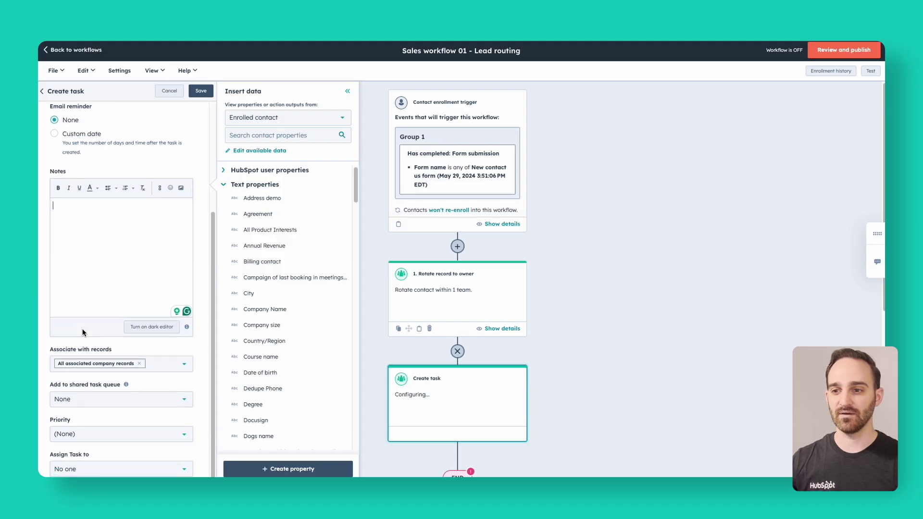
pyautogui.click(69, 469)
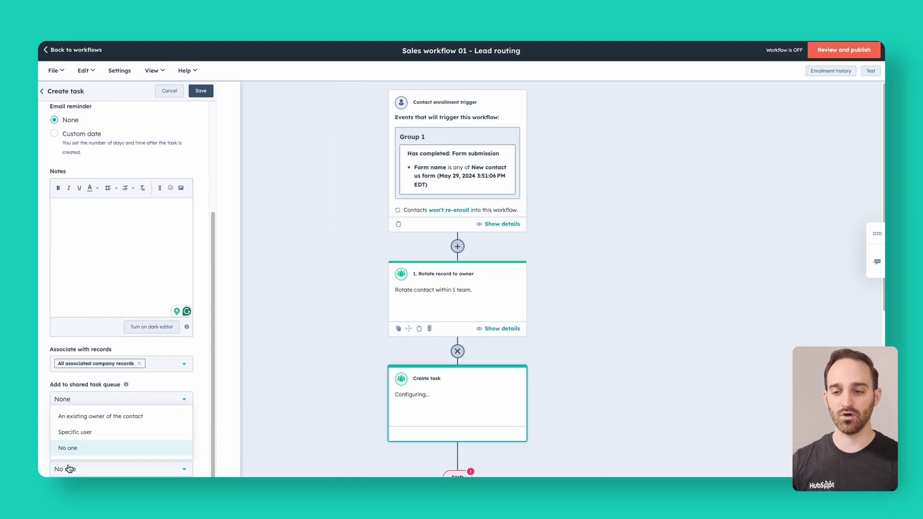
pyautogui.click(94, 422)
pyautogui.scroll(-1, 93, 422)
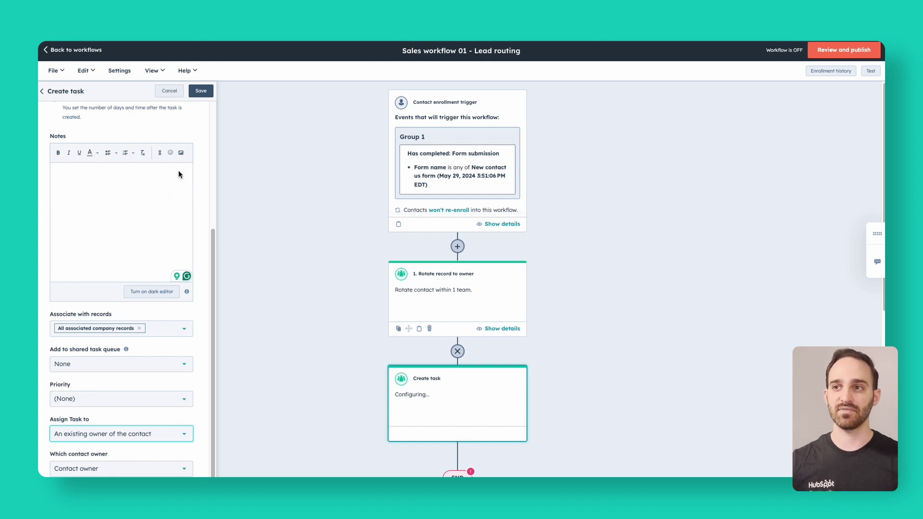
pyautogui.click(200, 91)
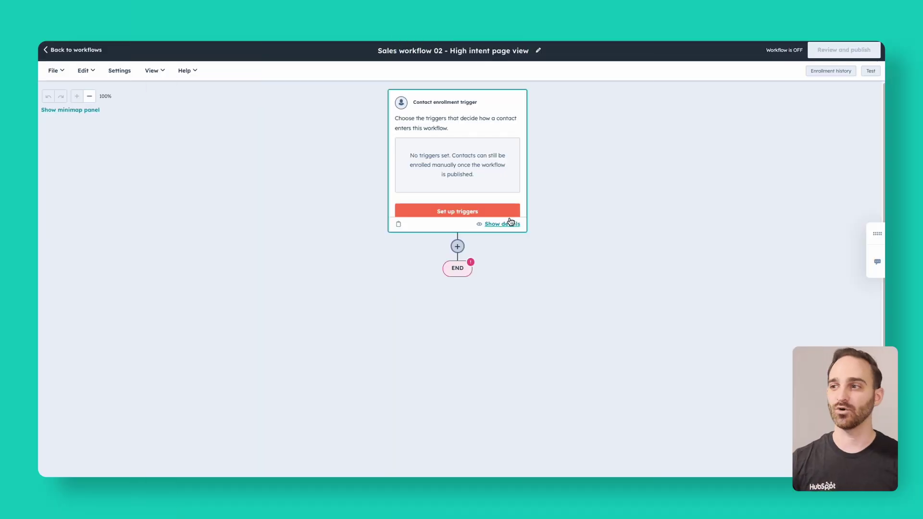
# Set up the high intent page view workflow's enrollment trigger on filter criteria, adding a Page views filter
pyautogui.click(478, 195)
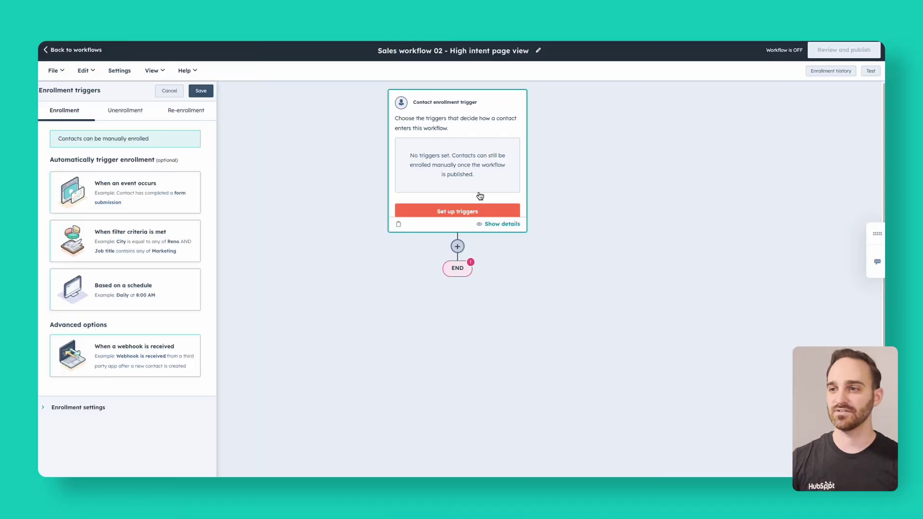
pyautogui.click(135, 240)
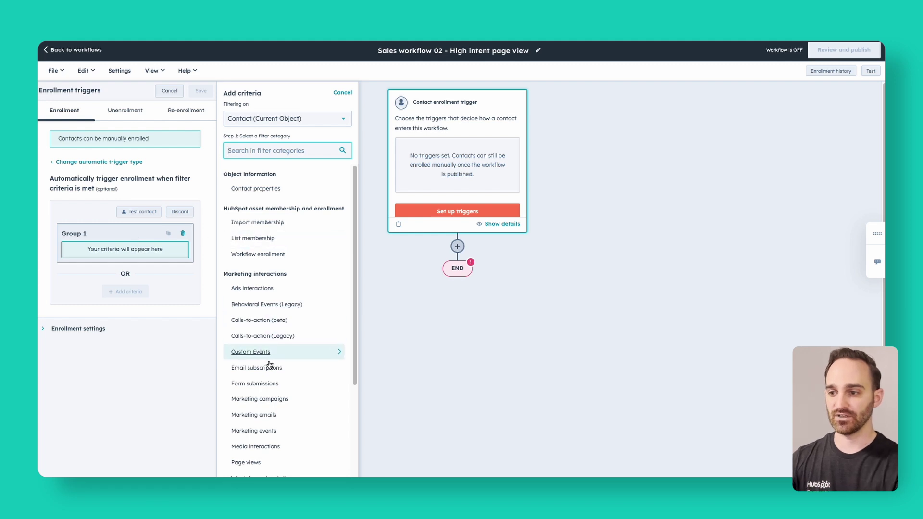
pyautogui.click(261, 468)
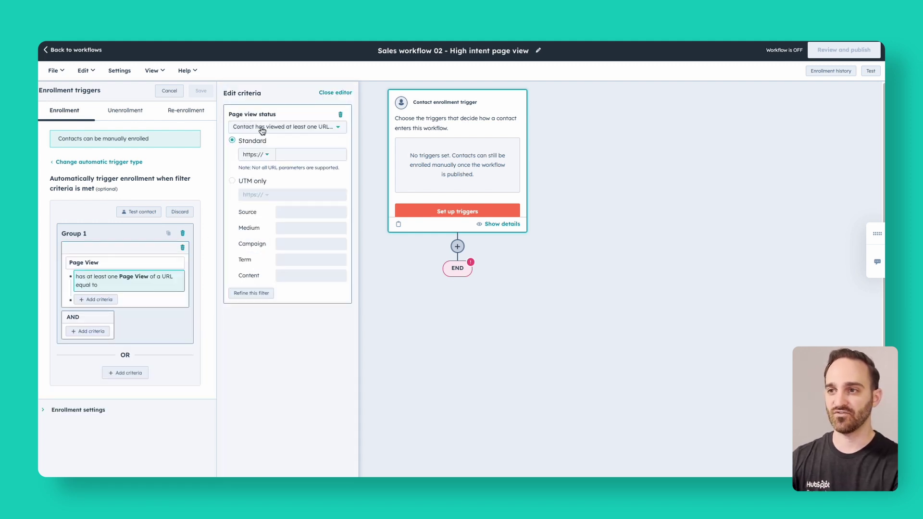
# Set the page view status condition to "Contact has viewed at least one URL containing"
pyautogui.click(277, 132)
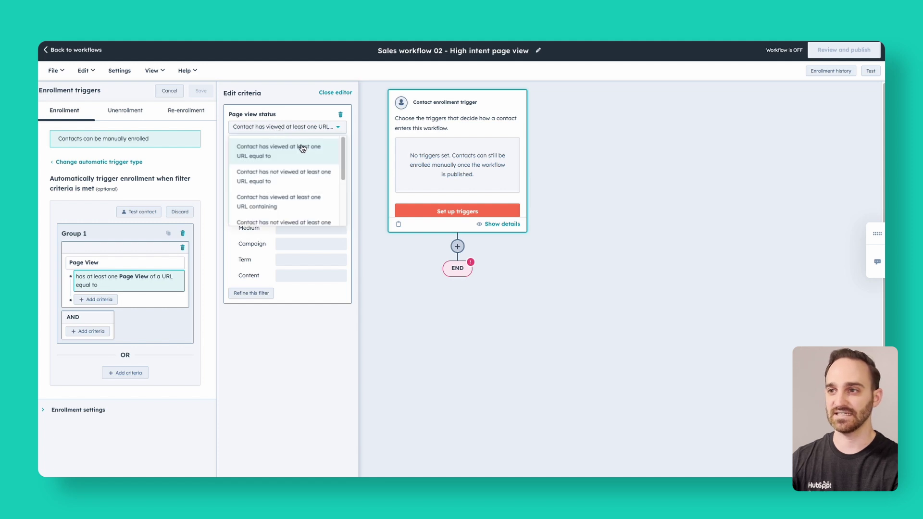
pyautogui.moveTo(339, 145); pyautogui.dragTo(342, 159)
pyautogui.click(279, 187)
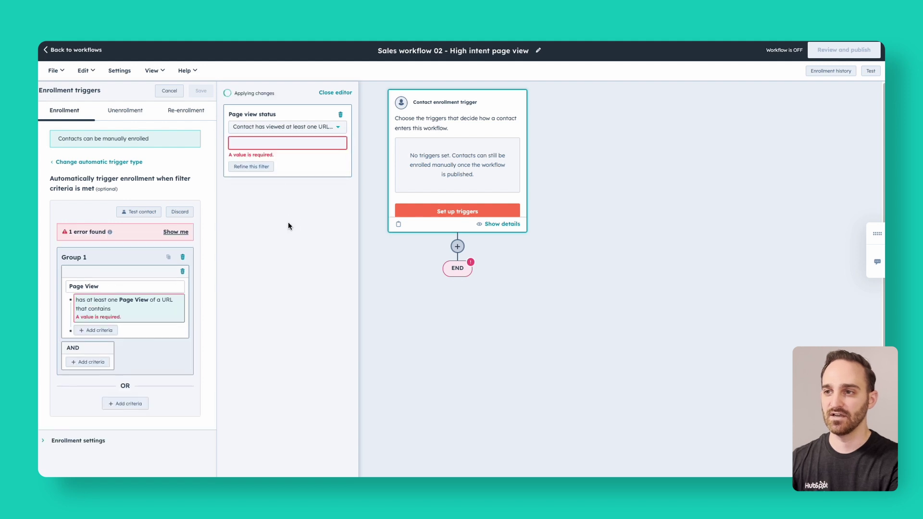
# Set the page view URL filter to contain "pricing" and save the enrollment trigger
pyautogui.click(271, 147)
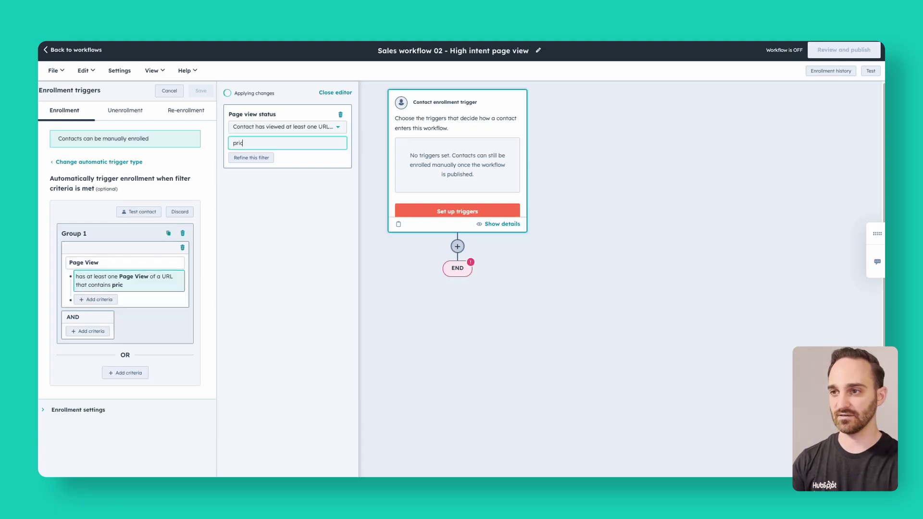
pyautogui.write('cing')
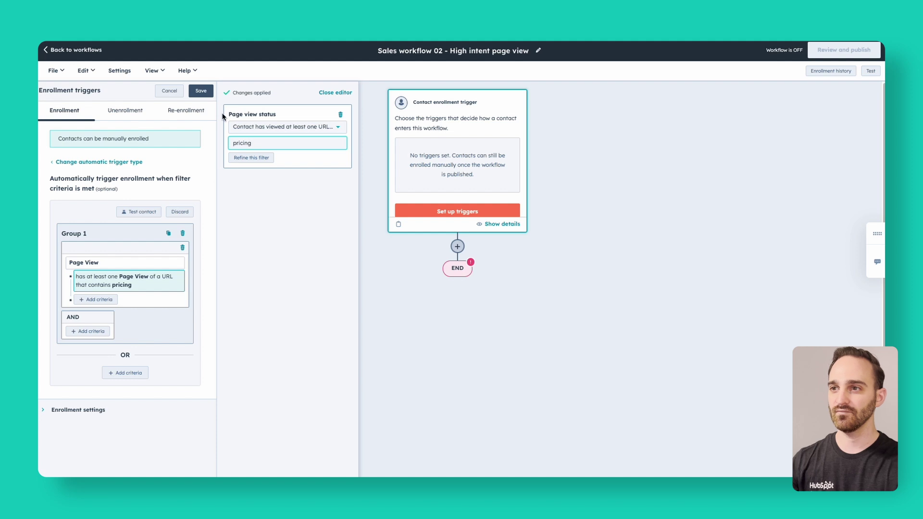
pyautogui.click(208, 95)
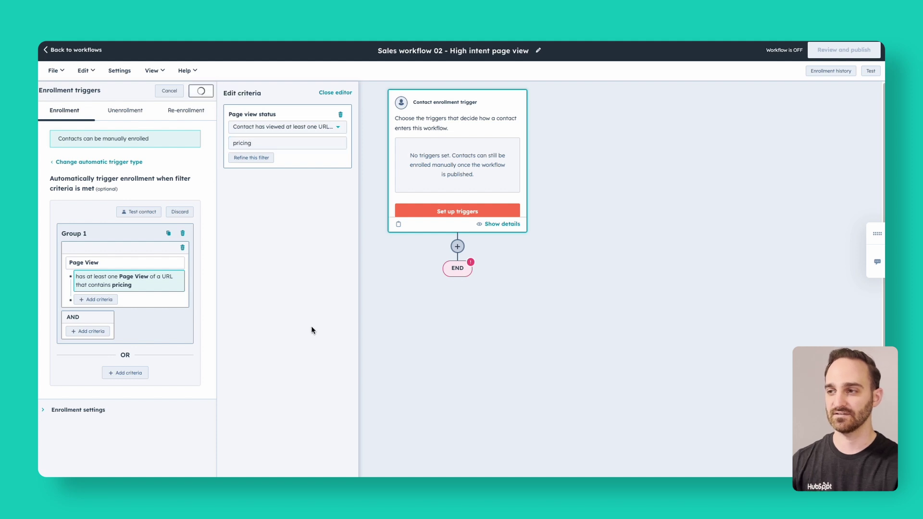
# Turn on re-enrollment for contacts in the high intent page view workflow's trigger
pyautogui.click(422, 192)
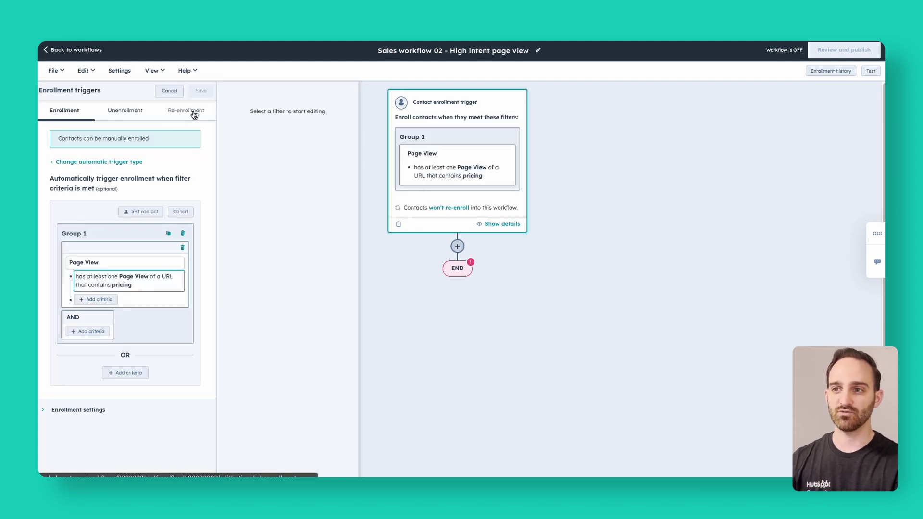
pyautogui.click(194, 113)
pyautogui.click(75, 166)
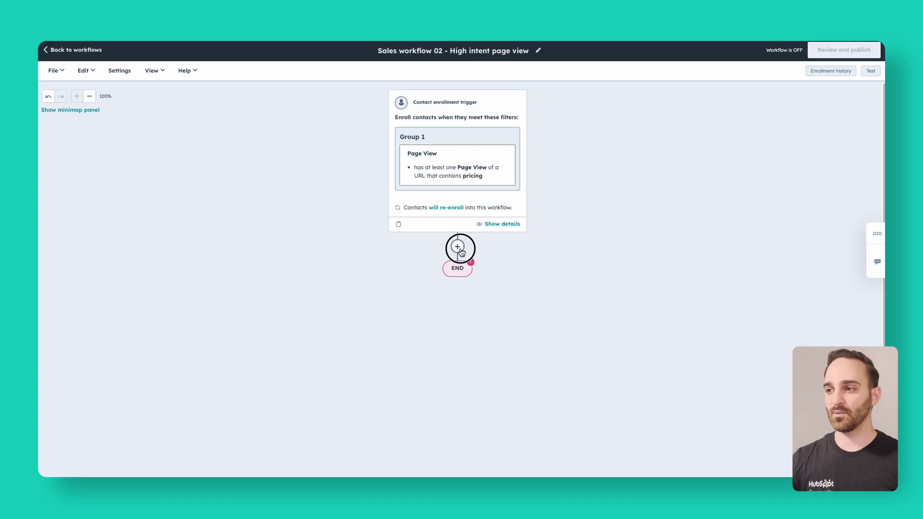
# Add a Create task action from the CRM actions directly after the contact enrollment trigger
pyautogui.click(458, 247)
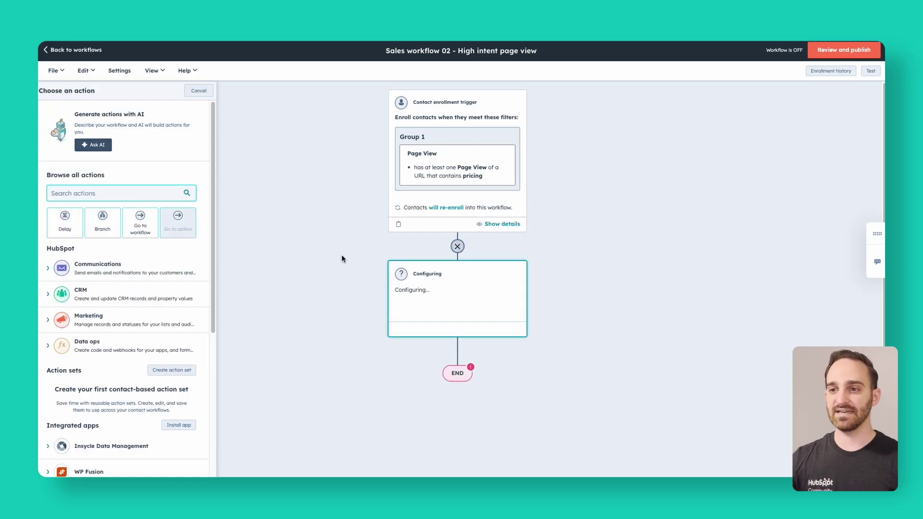
pyautogui.click(107, 301)
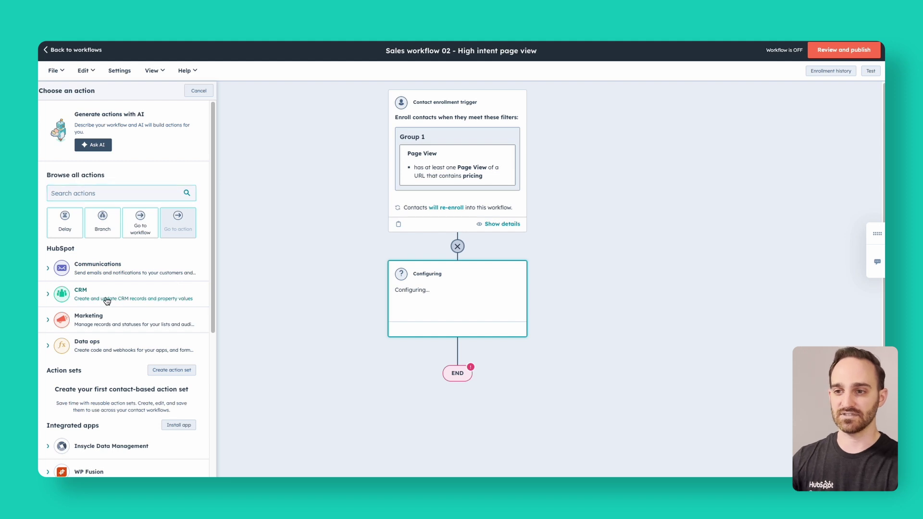
pyautogui.scroll(-2, 106, 409)
pyautogui.scroll(-1, 107, 423)
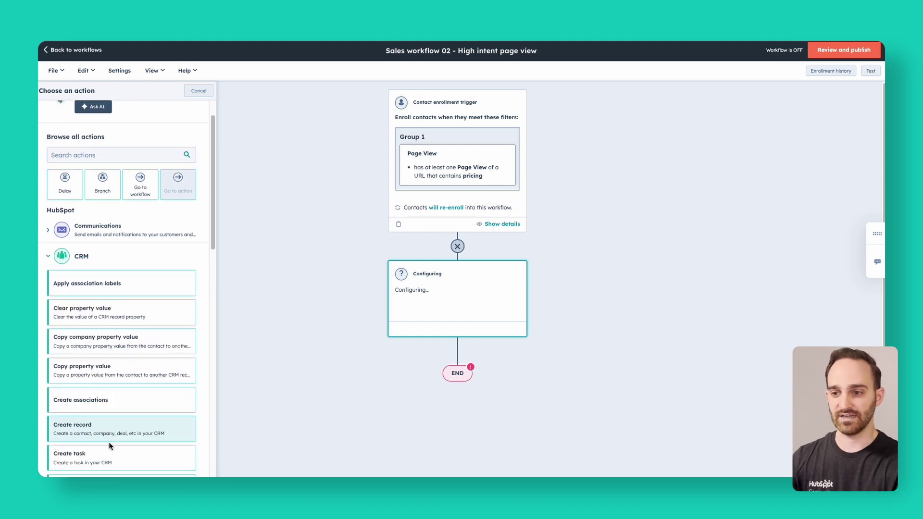
pyautogui.click(103, 452)
# Title the task "Contact has viewed pricing page" and set its due date to Immediately
pyautogui.click(115, 133)
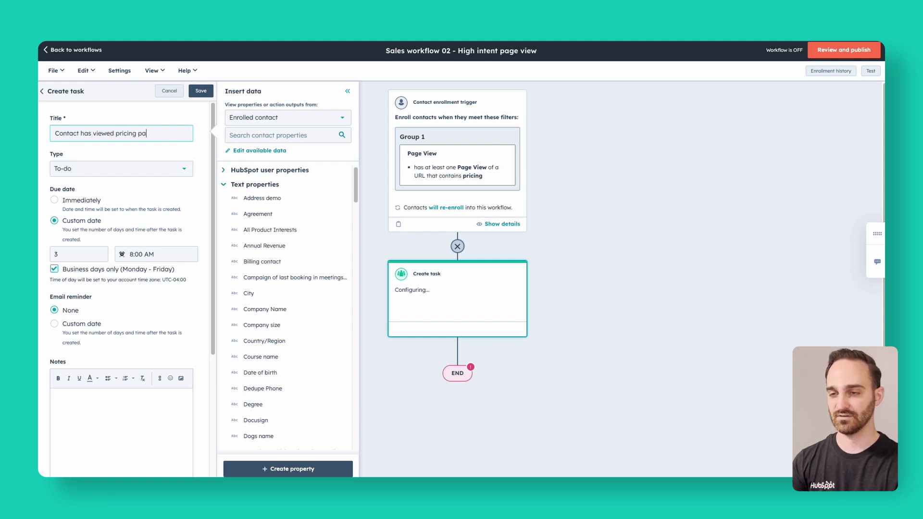
pyautogui.click(84, 205)
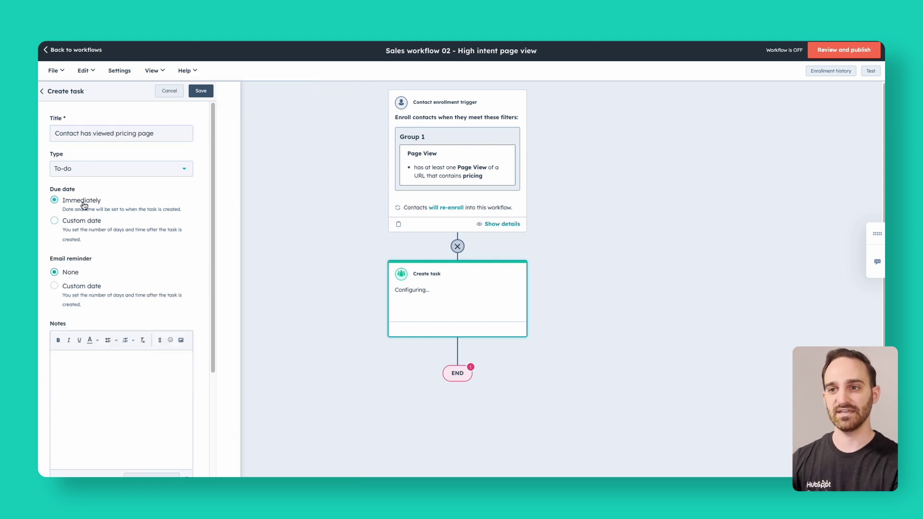
pyautogui.click(83, 378)
# Assign the pricing page task to an existing owner of the contact, using Contact owner, and save the action
pyautogui.scroll(-1, 85, 380)
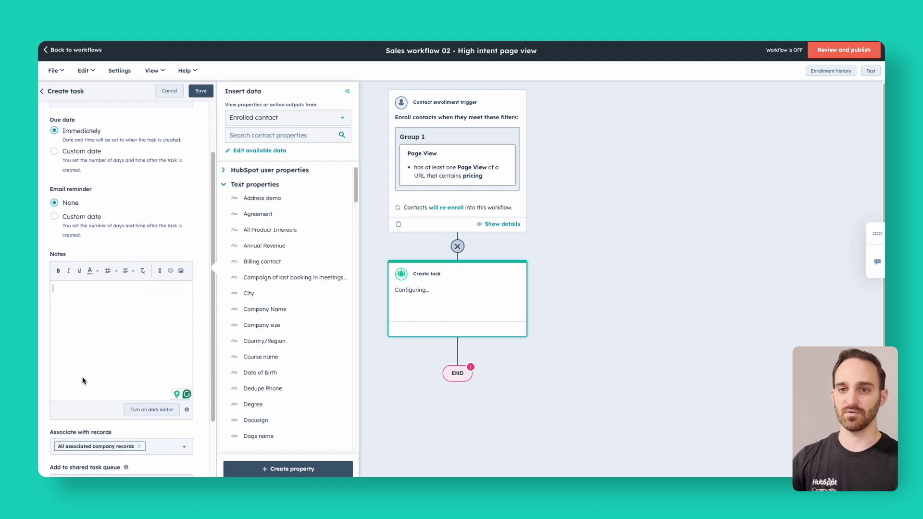
pyautogui.scroll(-2, 79, 376)
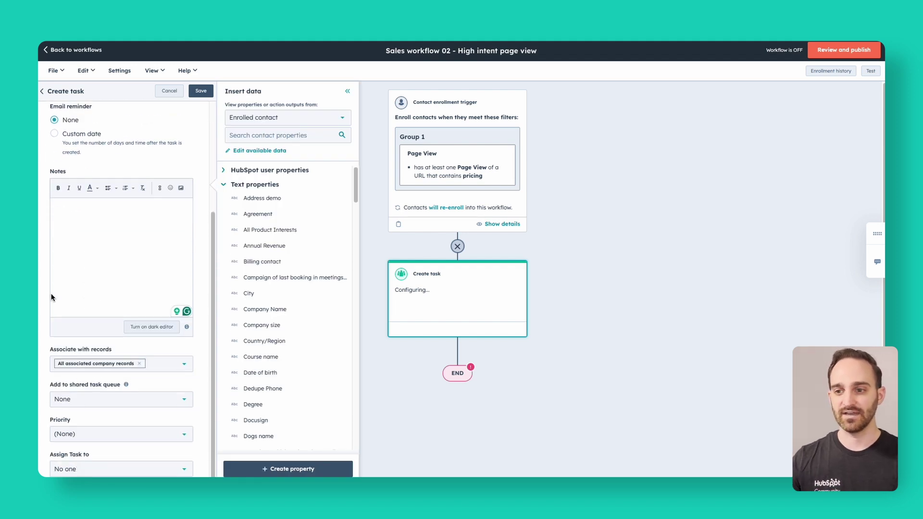
pyautogui.click(87, 467)
pyautogui.click(89, 416)
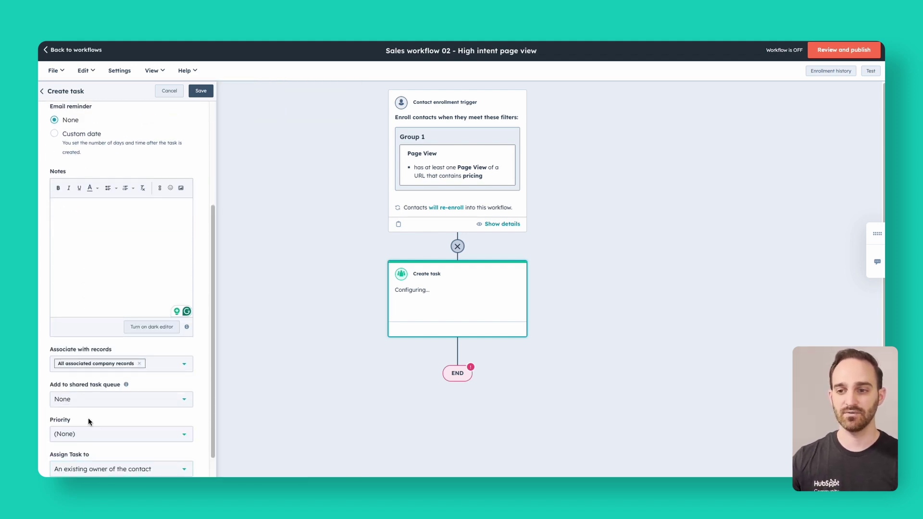
pyautogui.scroll(-1, 97, 449)
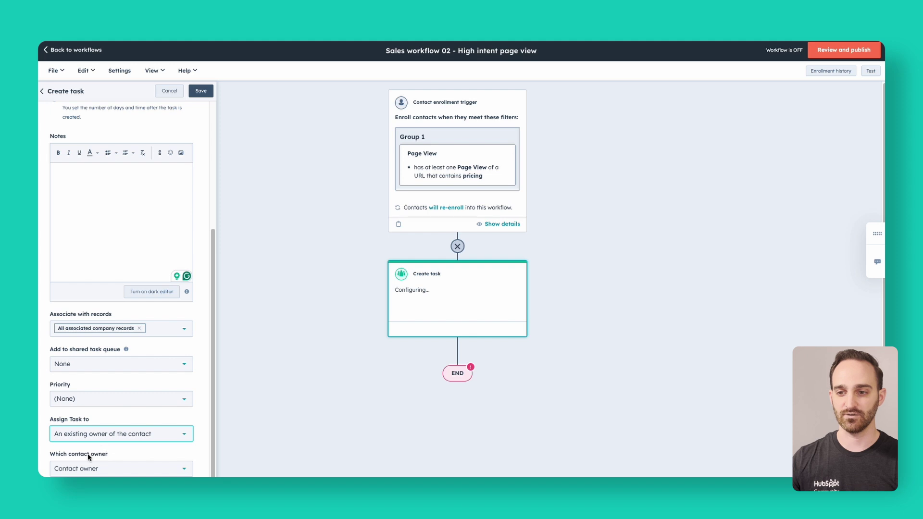
pyautogui.click(116, 437)
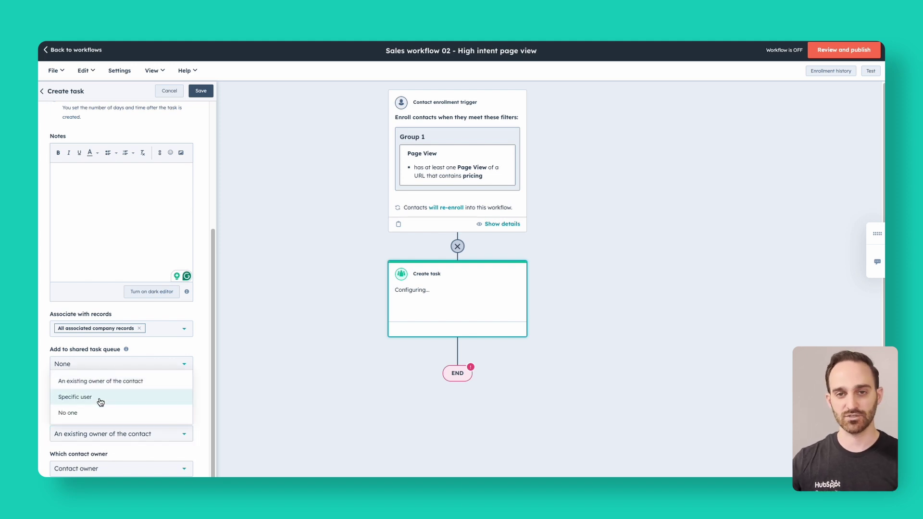
pyautogui.click(211, 96)
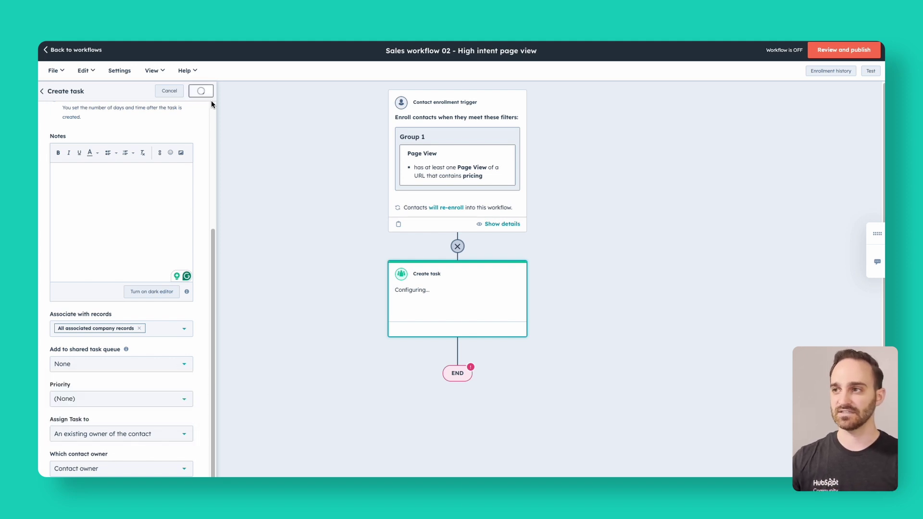
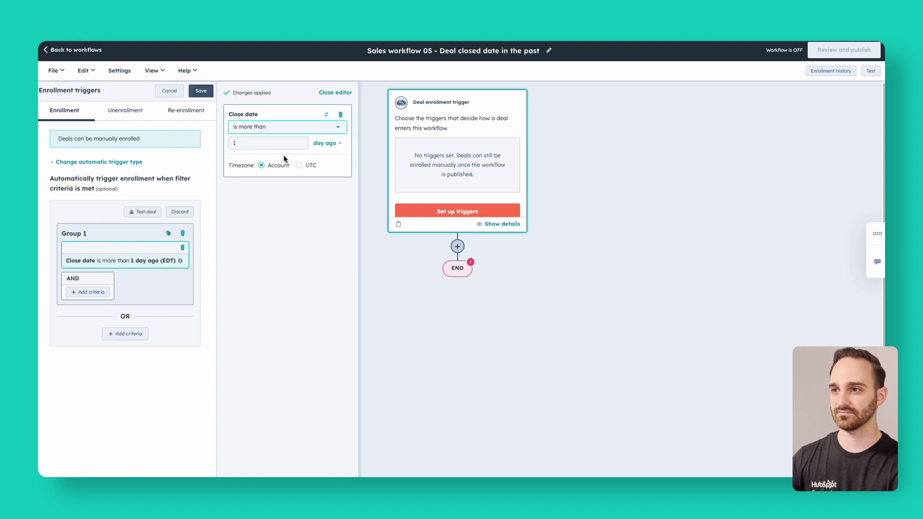
# Add an AND deal property filter to the close date trigger, Is Open (numeric) is equal to 1, and save it
pyautogui.click(90, 291)
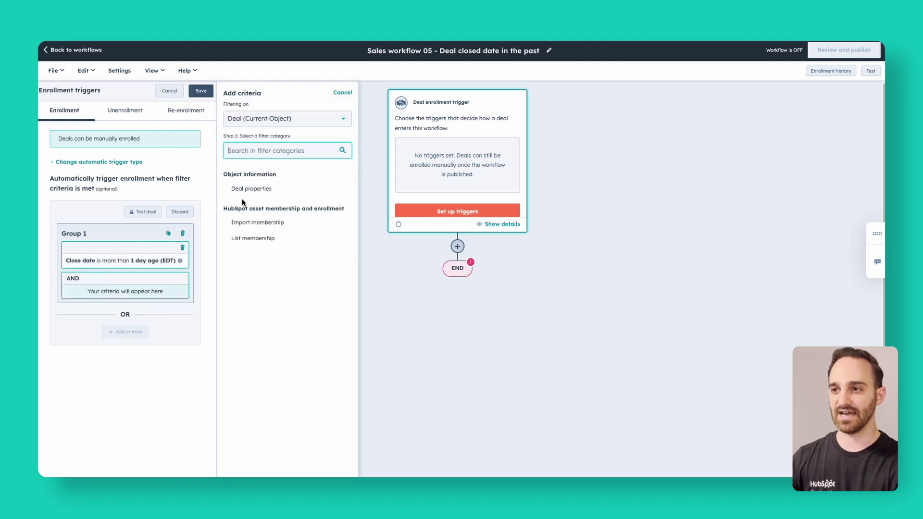
pyautogui.click(269, 190)
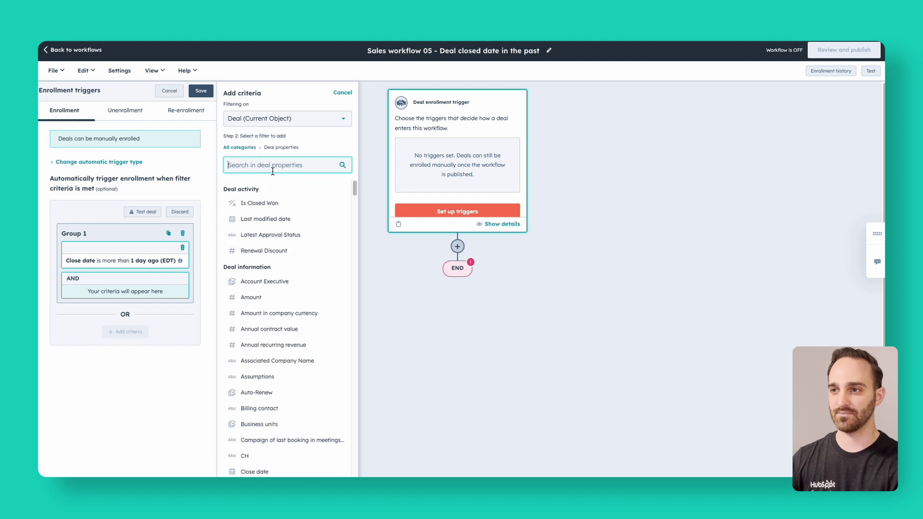
pyautogui.write('open')
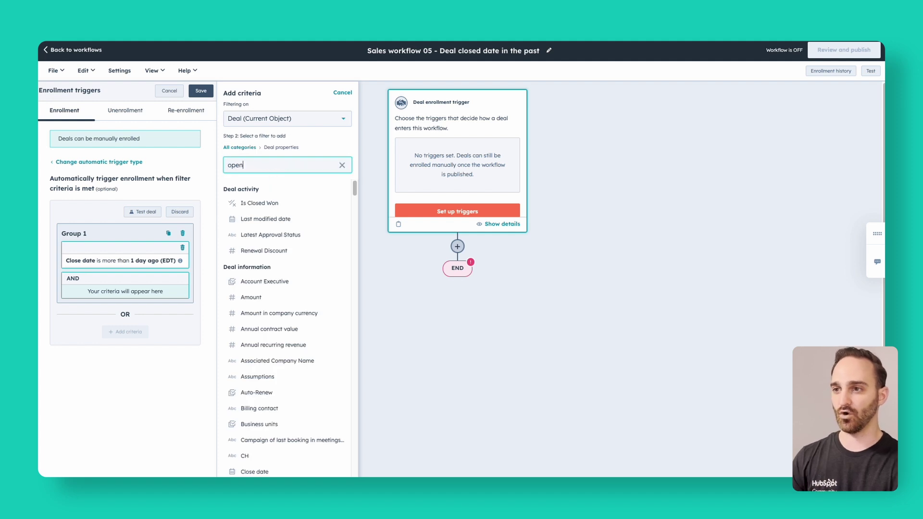
pyautogui.click(282, 205)
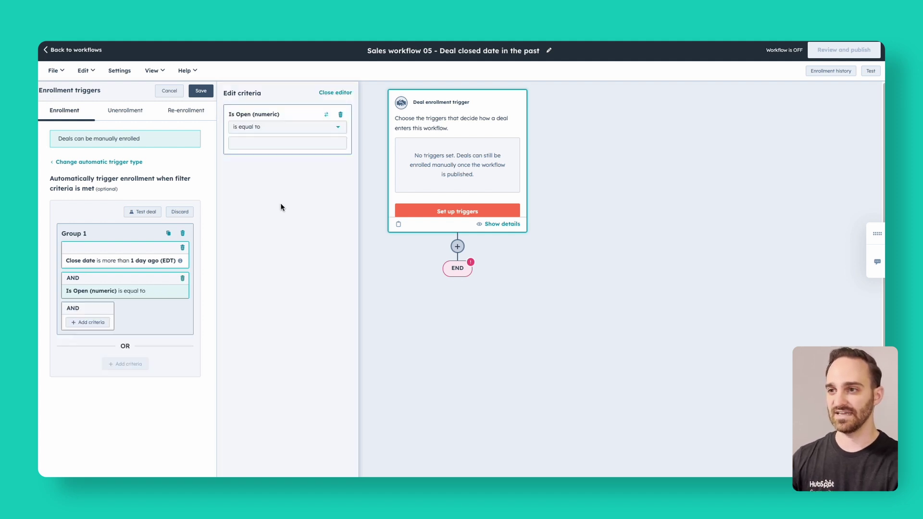
pyautogui.click(260, 143)
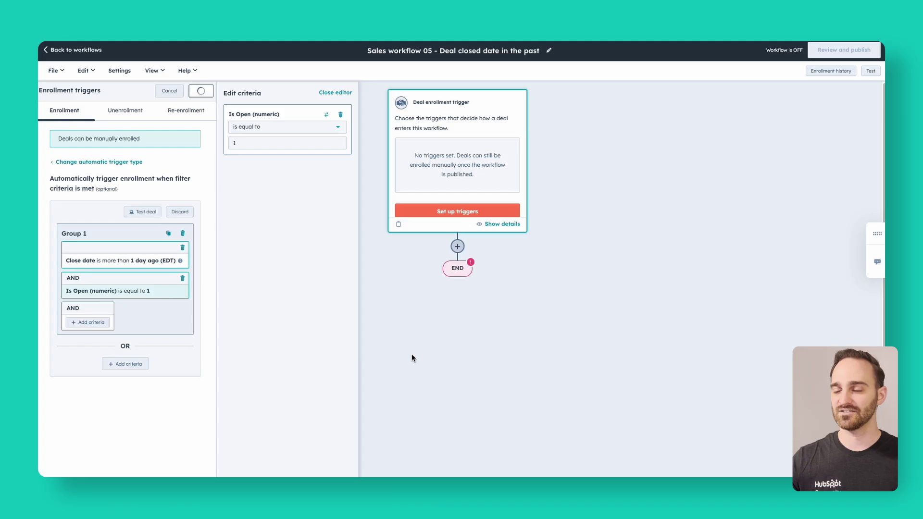
# Add a Create task action after the deal enrollment trigger
pyautogui.click(457, 246)
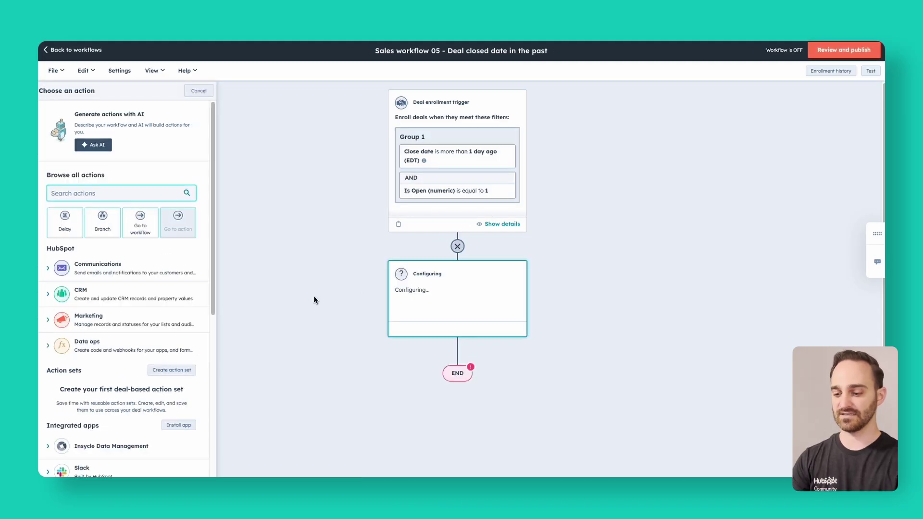
pyautogui.write('create task')
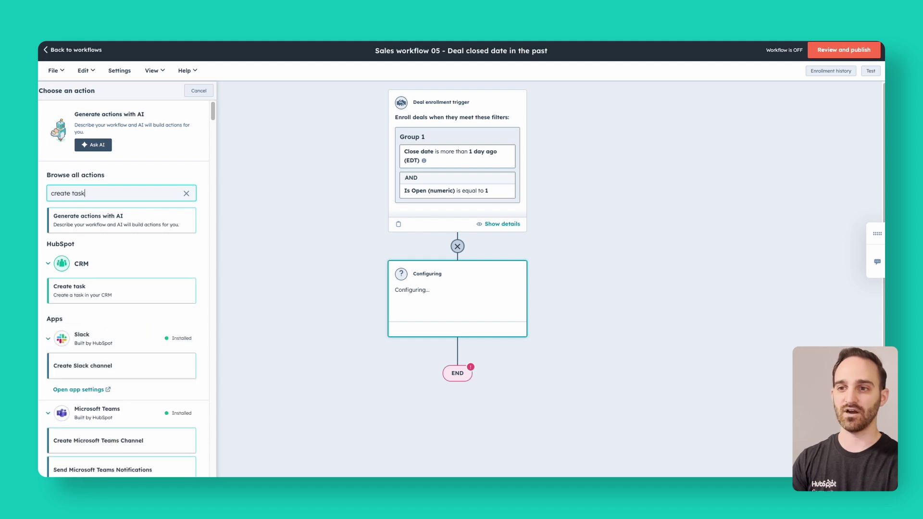
pyautogui.click(123, 295)
# Title the task "deal closed date in the past - please update" and make it due Immediately, keeping the To-do type
pyautogui.click(76, 134)
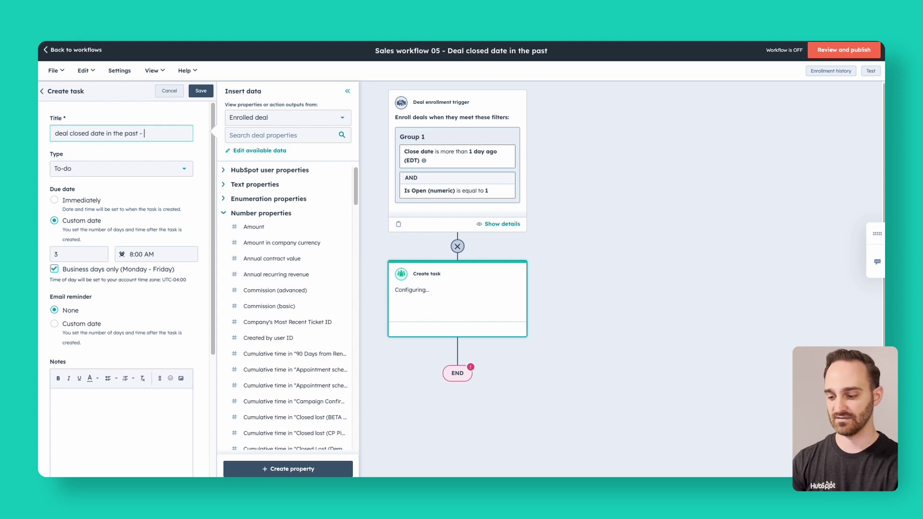
pyautogui.write('deal closed date in the past - please update')
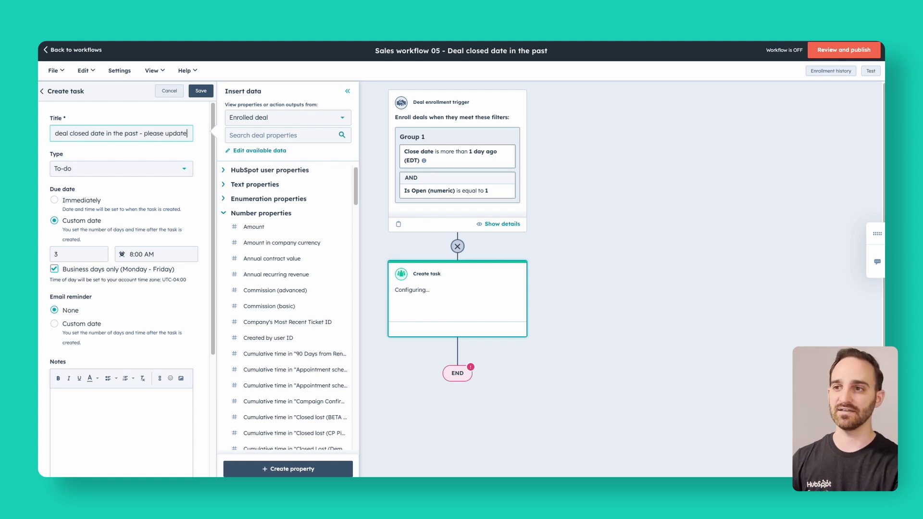
pyautogui.click(99, 167)
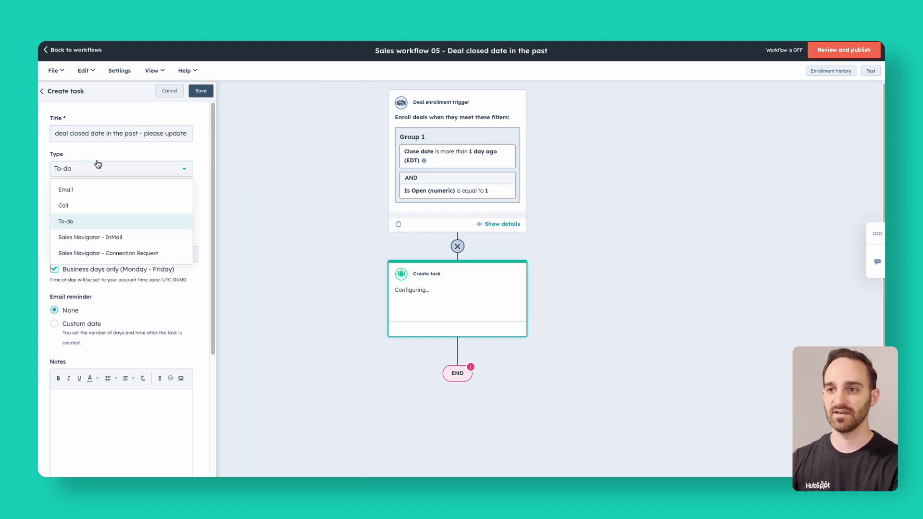
pyautogui.click(39, 178)
pyautogui.click(77, 203)
# Assign the deal task to an existing owner of the deal, using Deal owner, and save the action
pyautogui.scroll(-1, 195, 343)
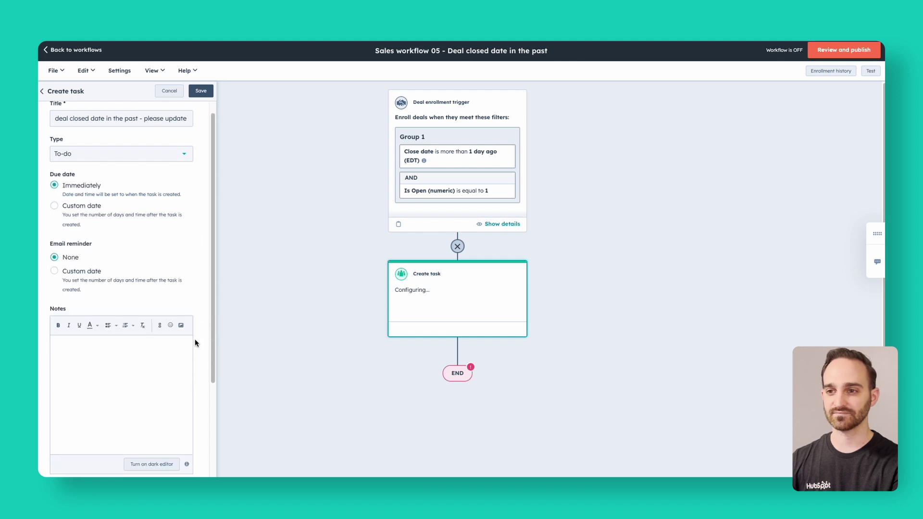
pyautogui.scroll(-3, 192, 340)
pyautogui.click(104, 470)
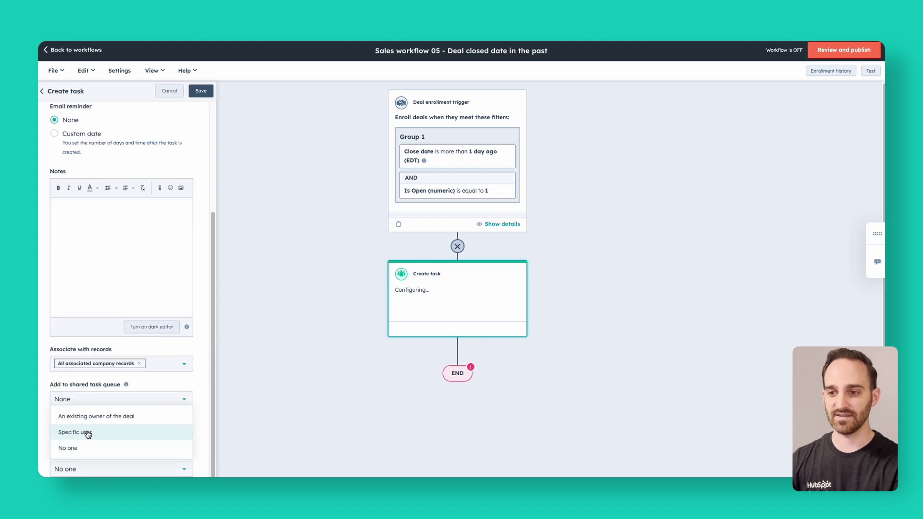
pyautogui.click(96, 416)
pyautogui.scroll(-1, 98, 437)
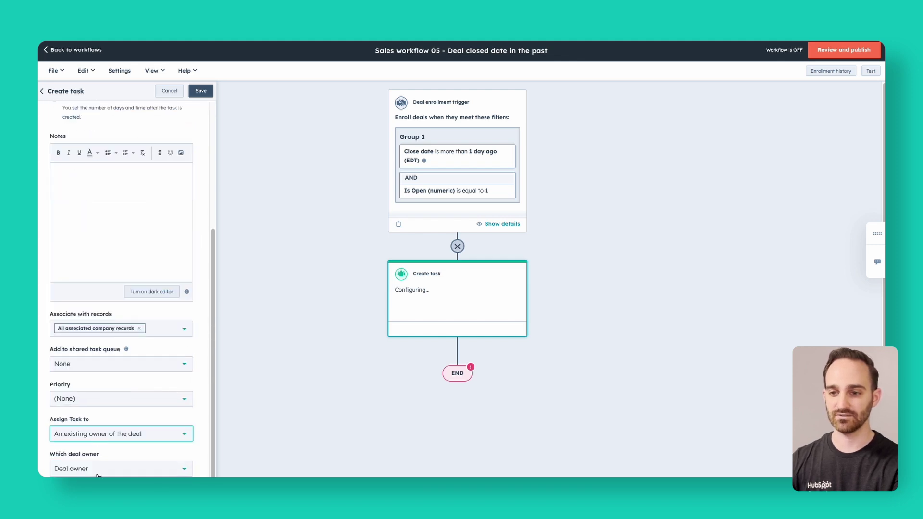
pyautogui.click(209, 94)
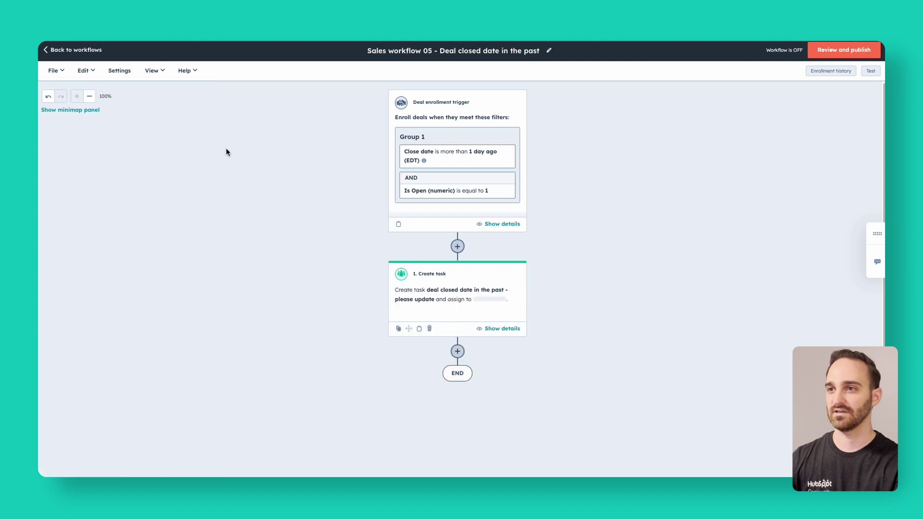
# Allow deals to re-enroll in the closed date workflow after completing it, and save the enrollment trigger
pyautogui.click(491, 106)
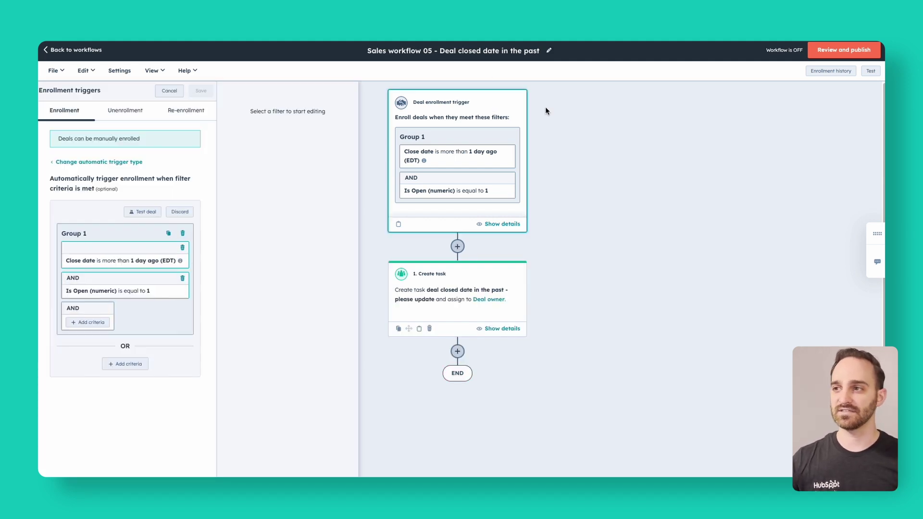
pyautogui.click(185, 110)
pyautogui.click(80, 151)
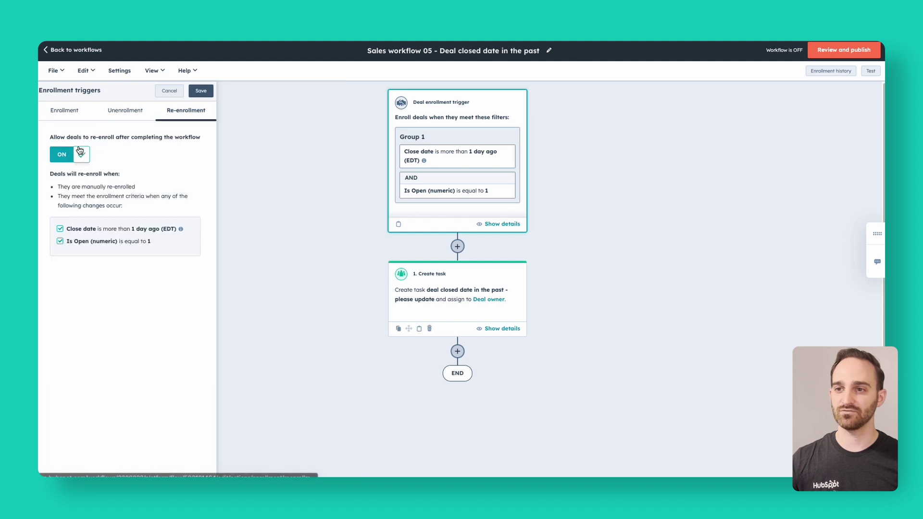
pyautogui.click(200, 90)
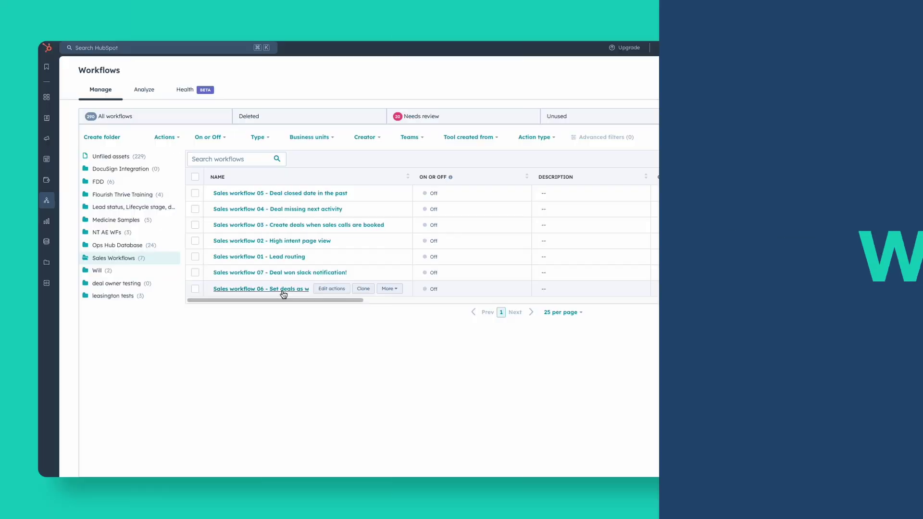
# Open the "Sales workflow 06 - Set deals as won" workflow from the Sales Workflows folder
pyautogui.click(282, 291)
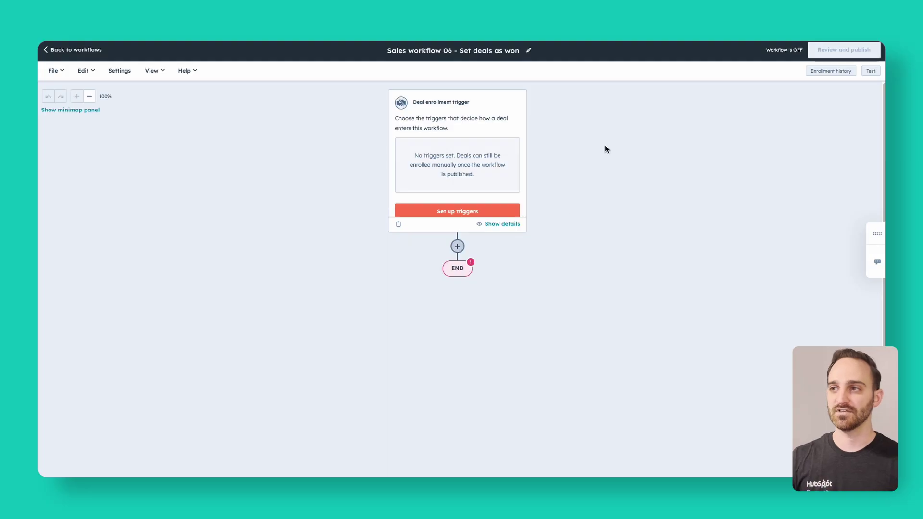
# Set the enrollment trigger to filter criteria requiring an associated Quote whose ESign date is known
pyautogui.click(496, 153)
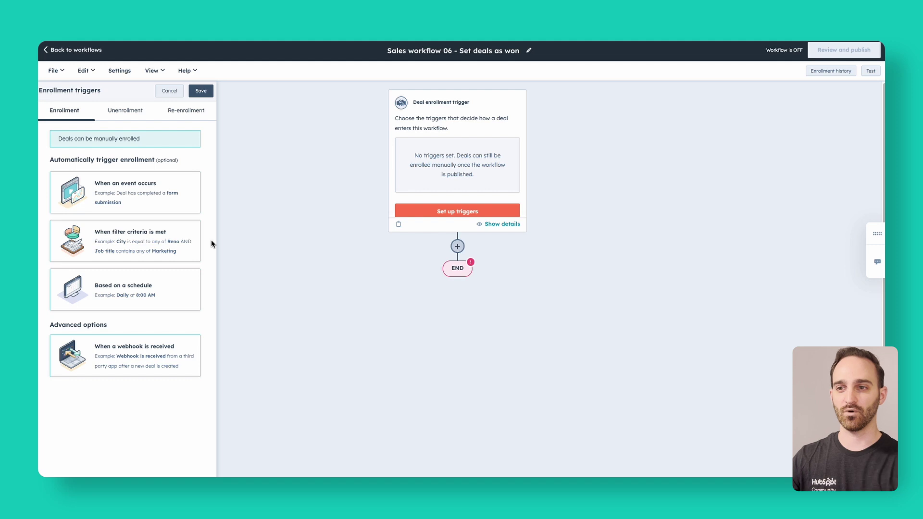
pyautogui.click(150, 244)
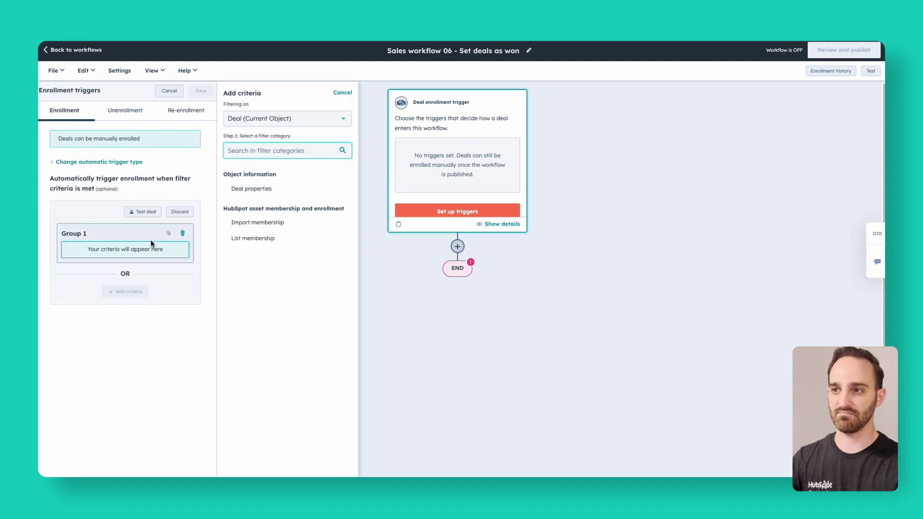
pyautogui.click(251, 118)
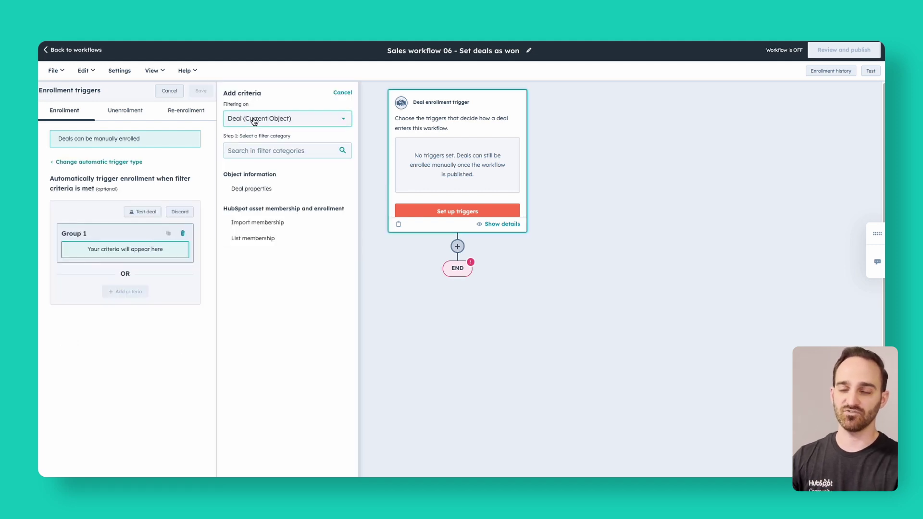
pyautogui.write('quote')
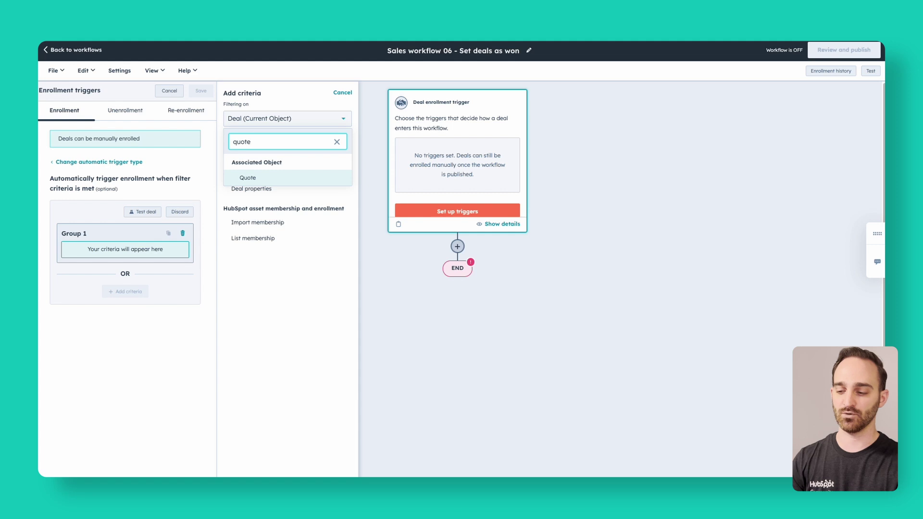
pyautogui.press('Return')
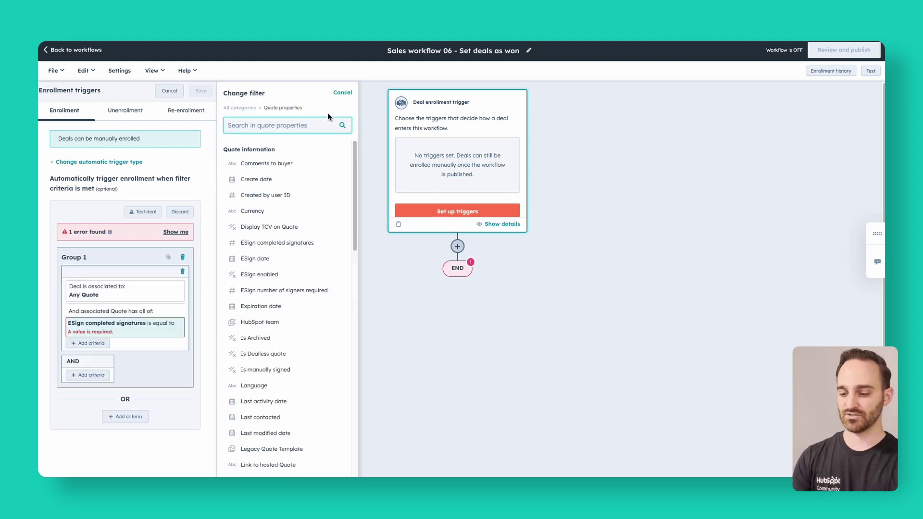
pyautogui.write('esign')
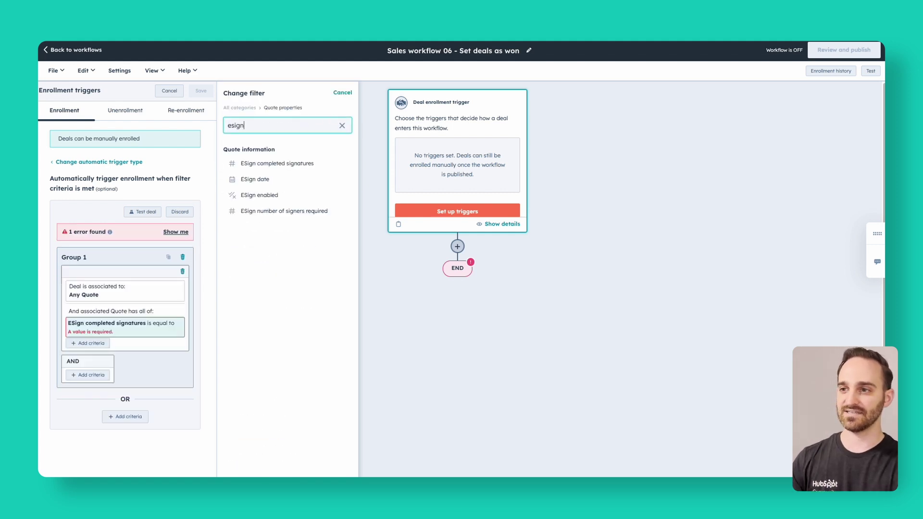
pyautogui.click(309, 180)
pyautogui.click(268, 126)
pyautogui.write('kno')
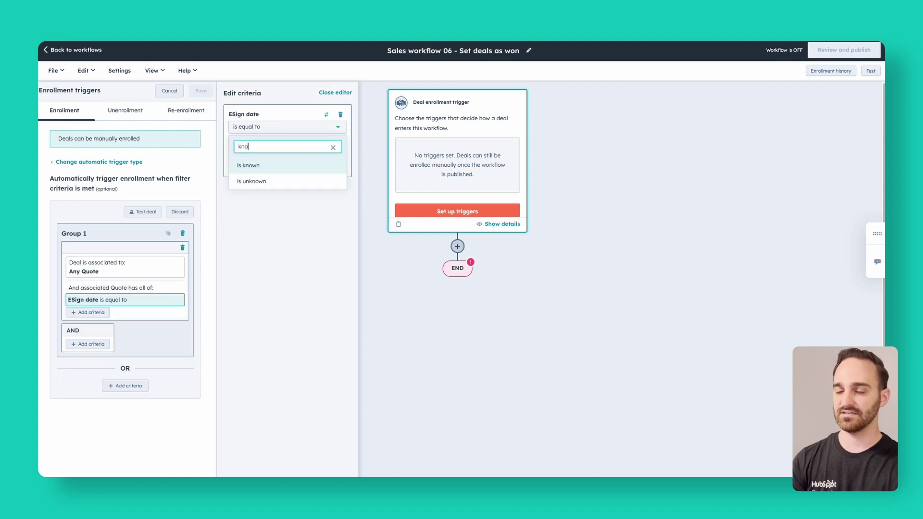
pyautogui.press('Return')
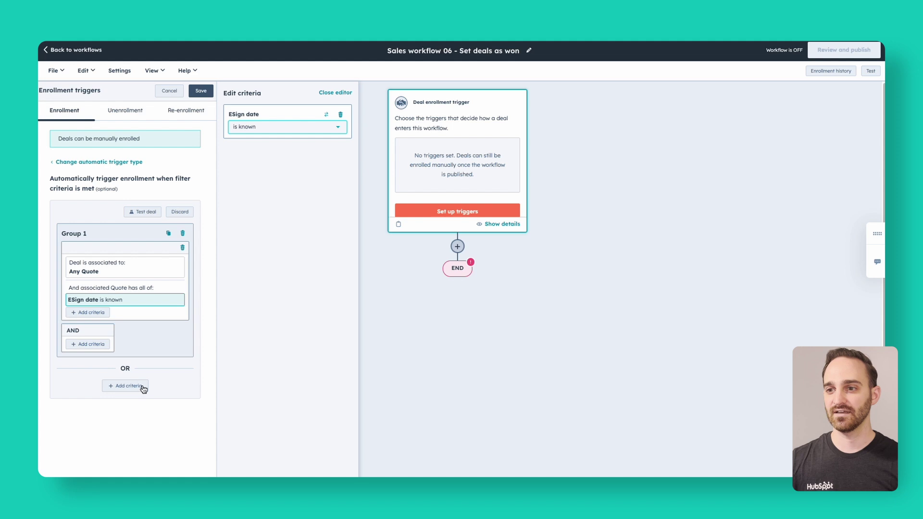
# Add an OR criteria group for an associated Payment whose Payment date is known, and save the enrollment trigger
pyautogui.click(127, 389)
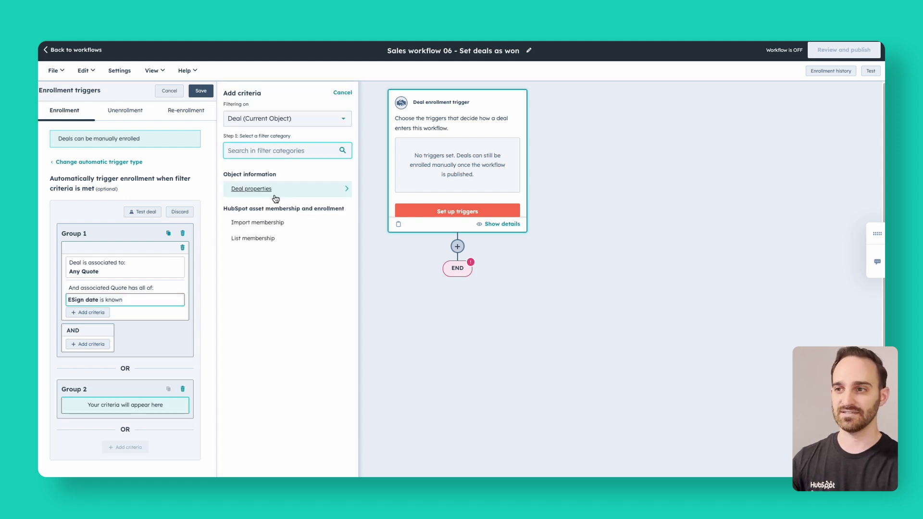
pyautogui.click(258, 120)
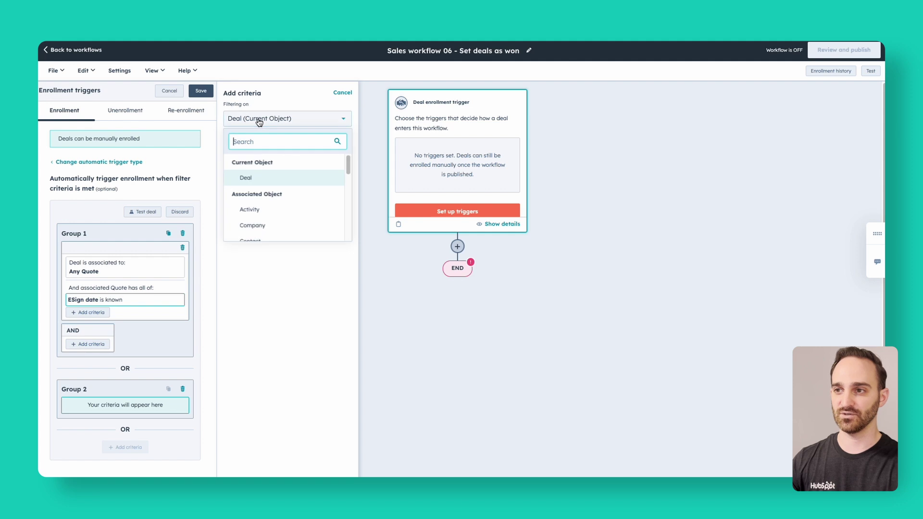
pyautogui.write('pay')
pyautogui.click(255, 177)
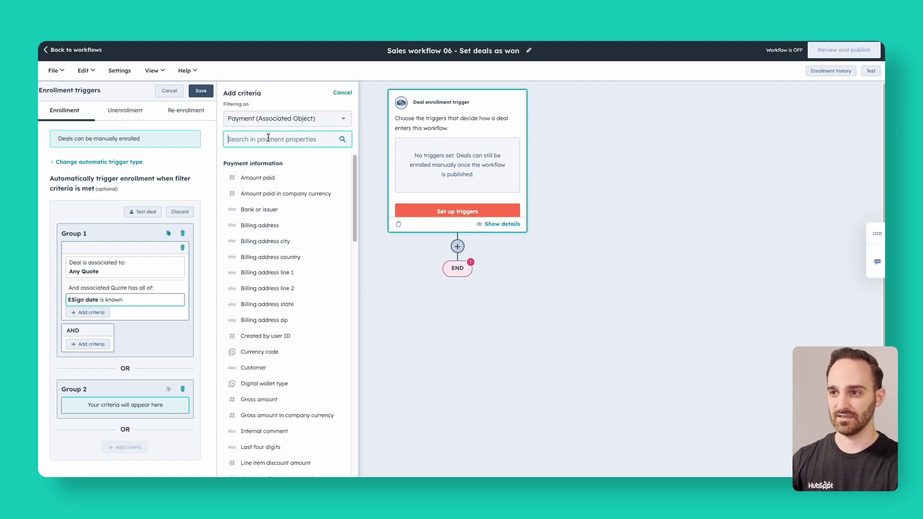
pyautogui.write('do')
pyautogui.write('te')
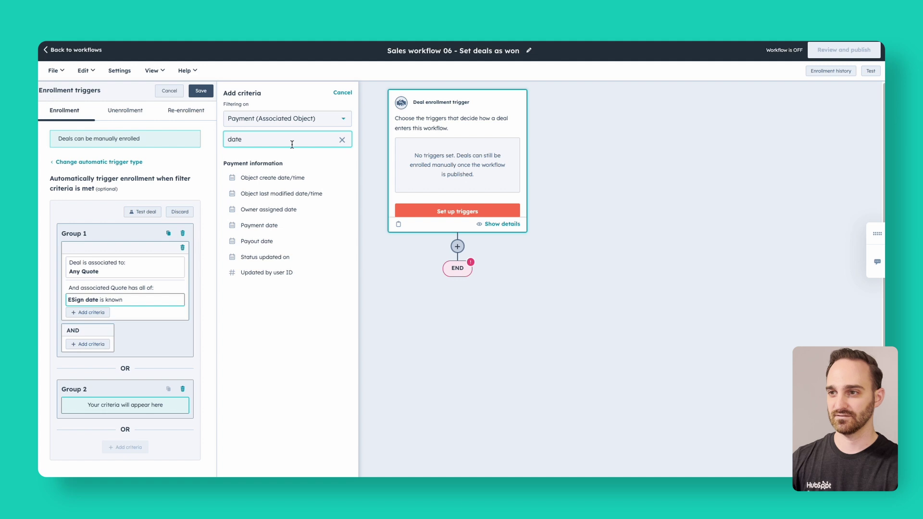
pyautogui.click(288, 240)
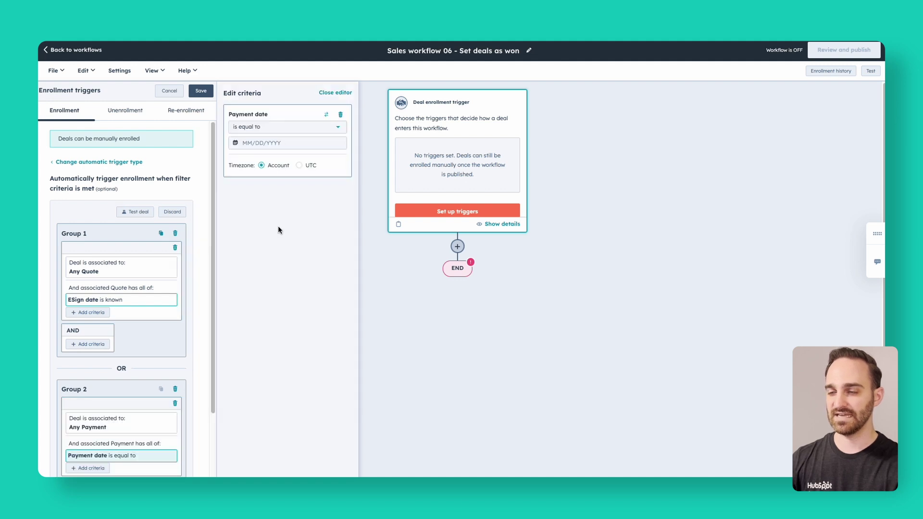
pyautogui.click(262, 127)
pyautogui.write('known')
pyautogui.click(247, 164)
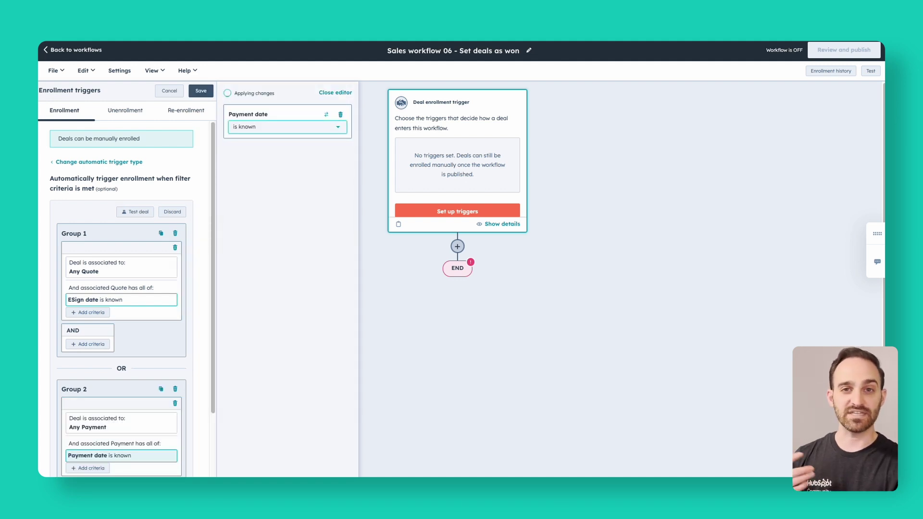
pyautogui.click(201, 90)
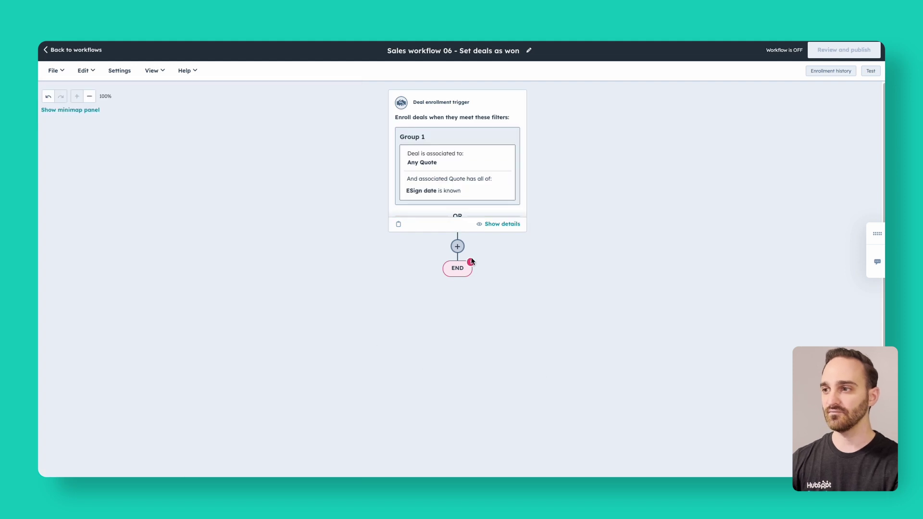
# Add a Branch action based on AND/OR logic below the enrollment trigger
pyautogui.click(457, 246)
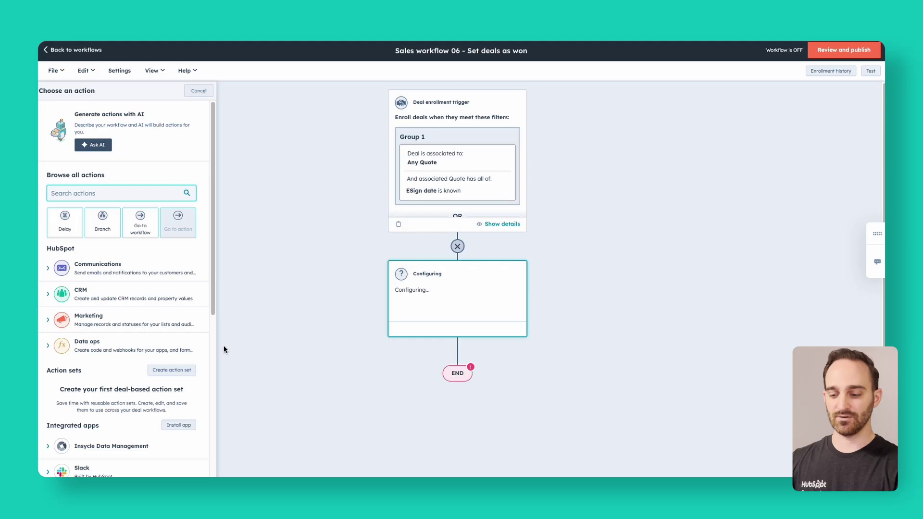
pyautogui.write('branch')
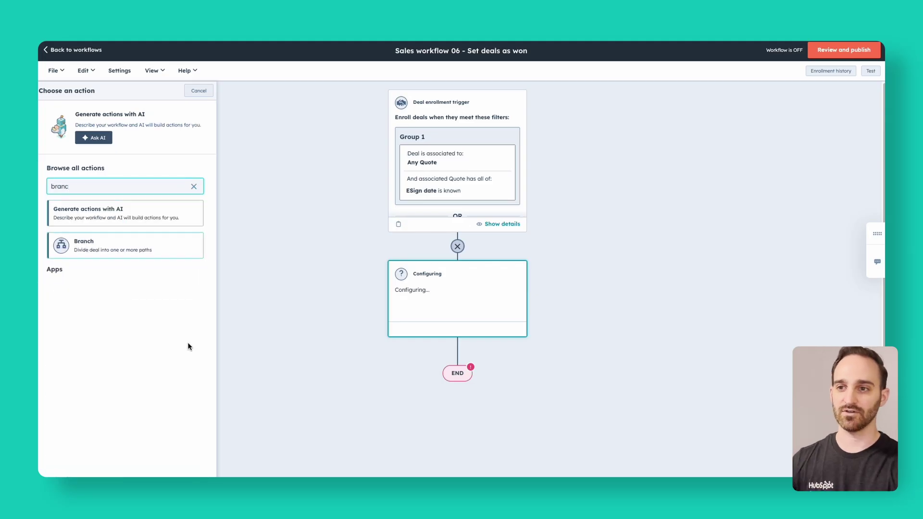
pyautogui.click(144, 249)
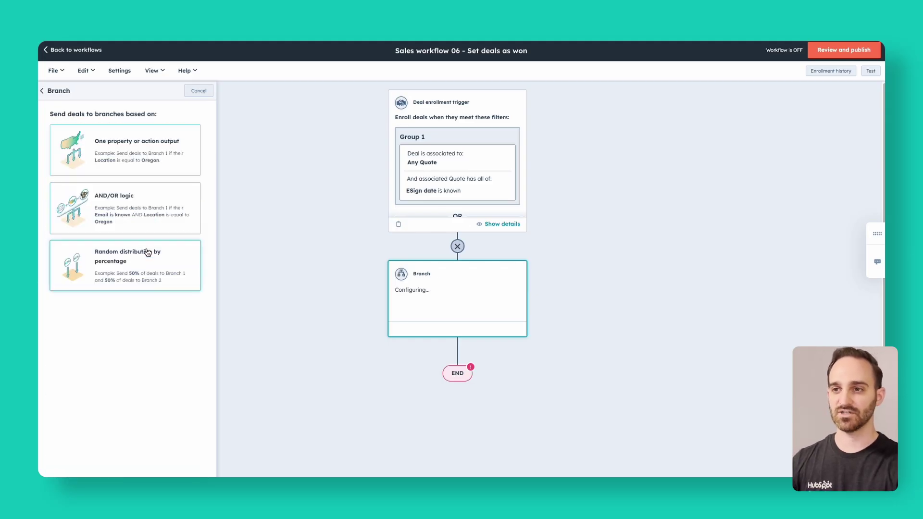
pyautogui.click(134, 196)
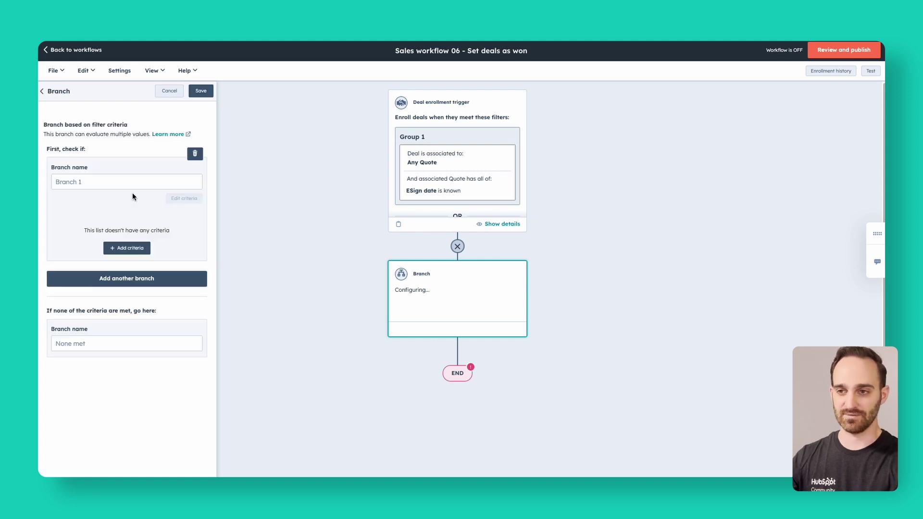
# Set the first branch to deals whose Pipeline is any of Demo Sales Pipeline, and name it "Demo sales pipeline"
pyautogui.click(108, 181)
pyautogui.click(127, 248)
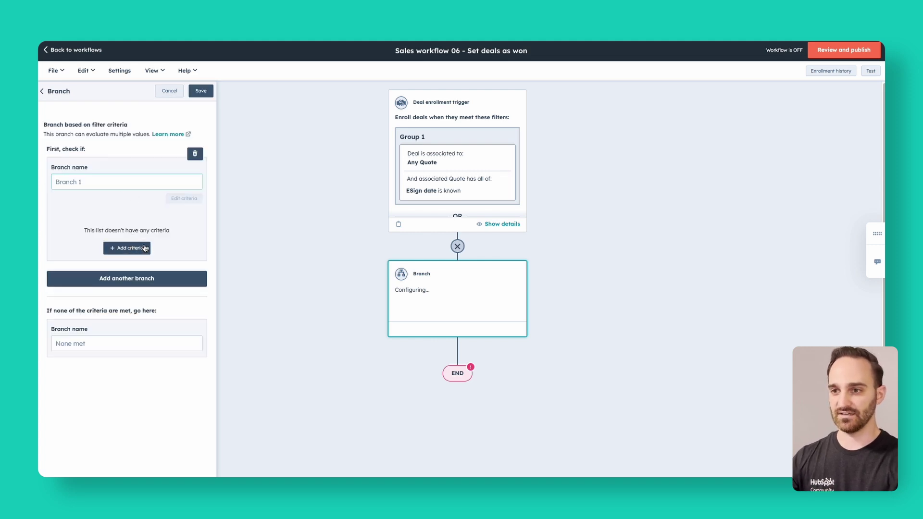
pyautogui.click(260, 188)
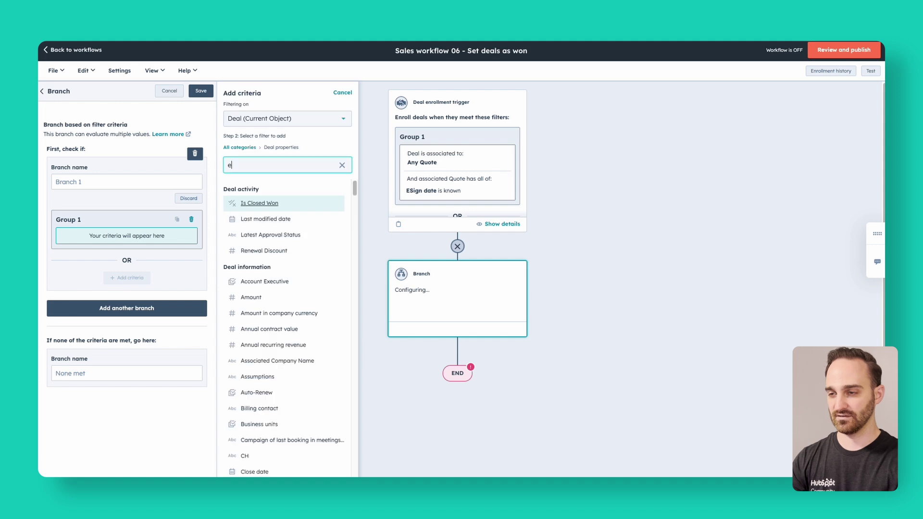
pyautogui.write('pipe')
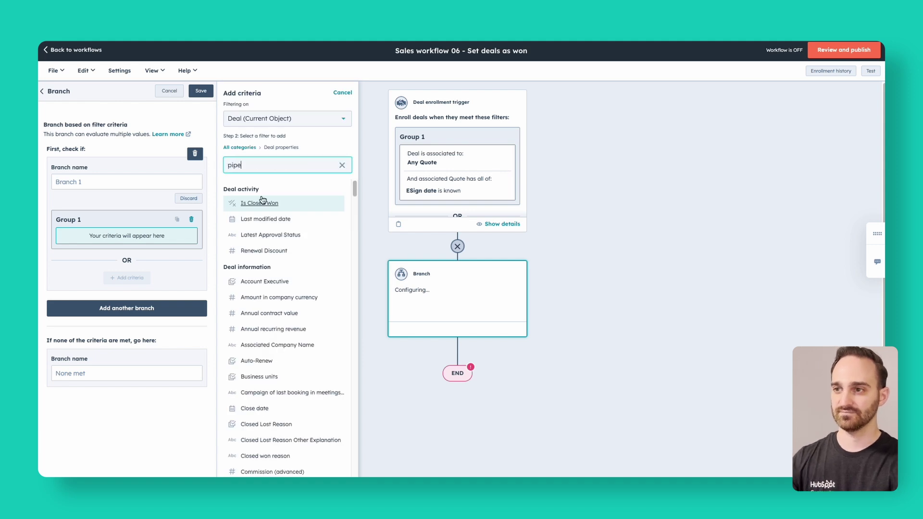
pyautogui.click(261, 203)
pyautogui.click(258, 143)
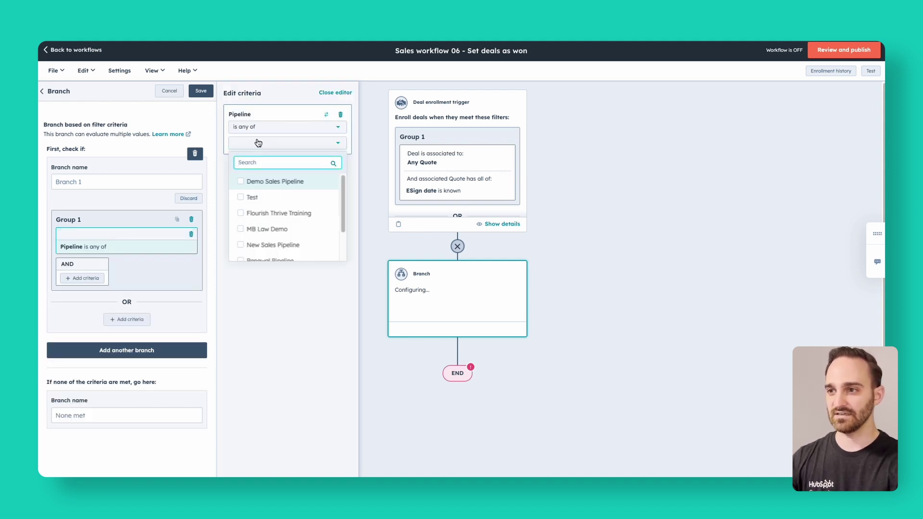
pyautogui.click(269, 181)
pyautogui.click(203, 301)
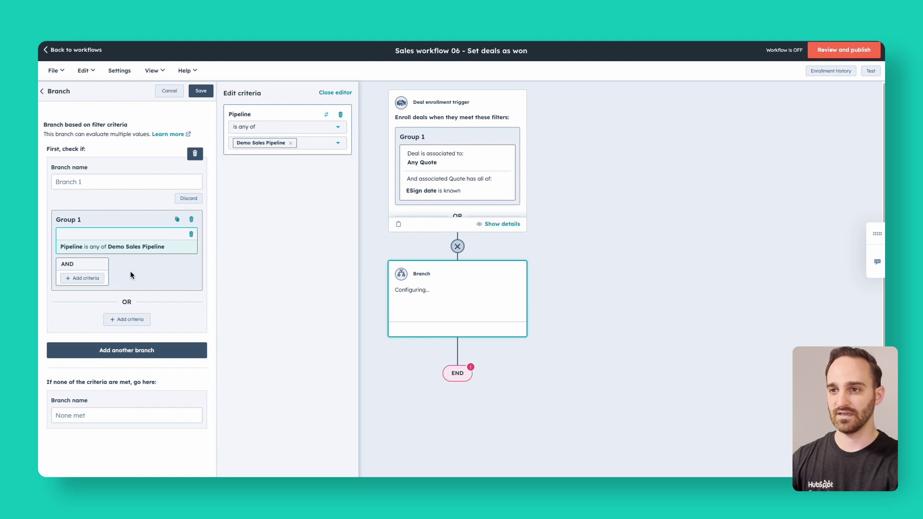
pyautogui.click(93, 176)
pyautogui.write('Demo sales pipeline')
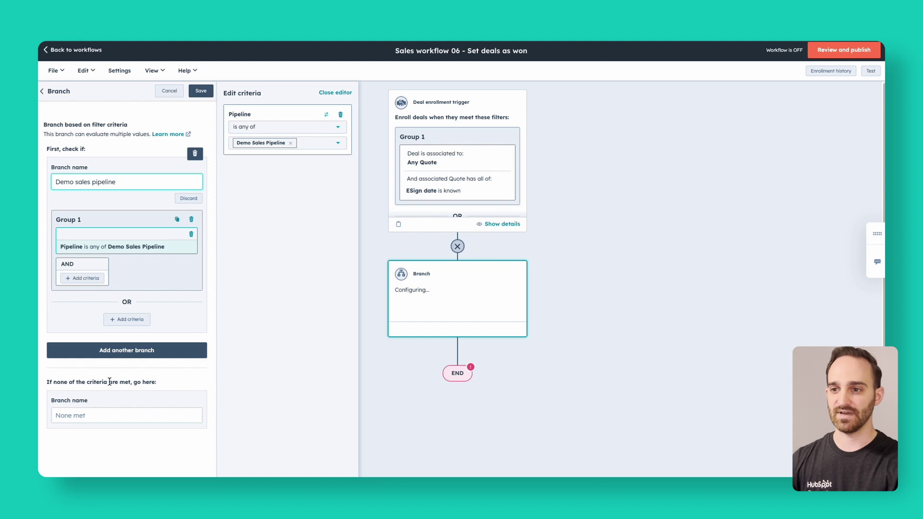
# Add a second branch named "Test pipeline" for deals whose Pipeline is any of Test, and save the branch action
pyautogui.click(127, 353)
pyautogui.click(134, 380)
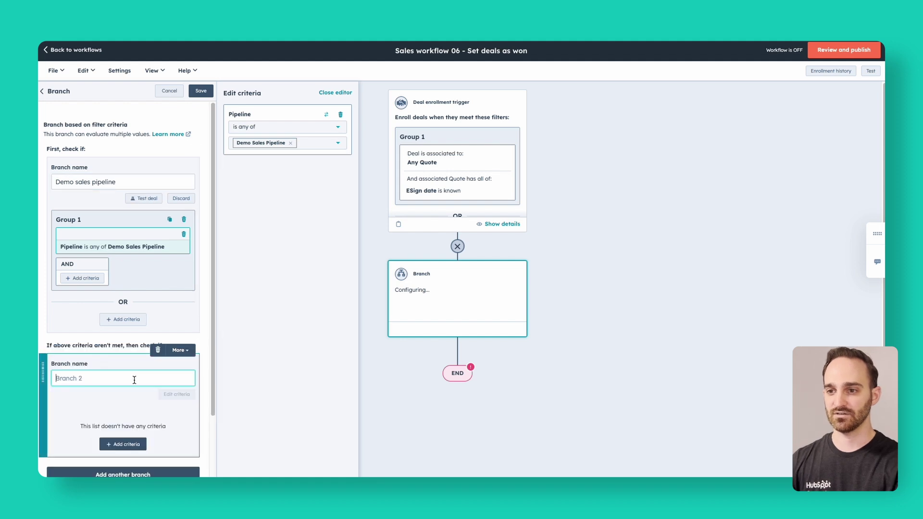
pyautogui.click(130, 444)
pyautogui.click(276, 188)
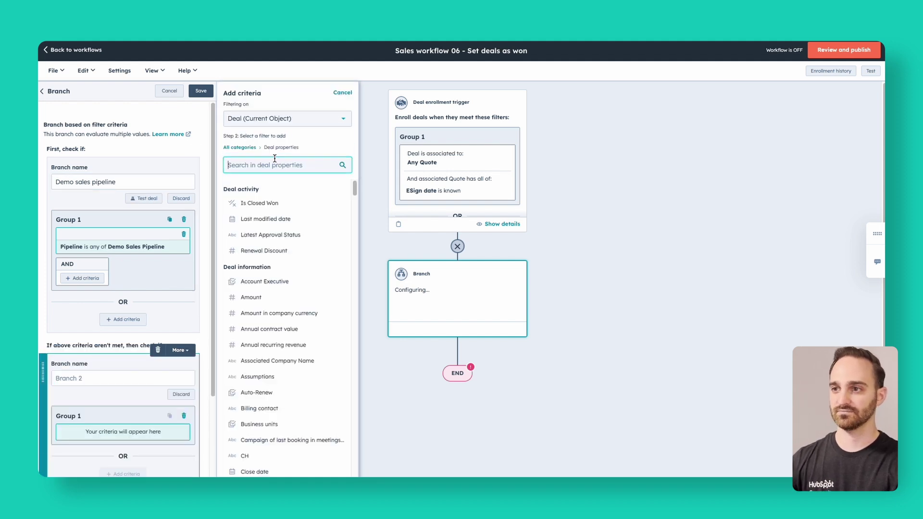
pyautogui.write('pipe')
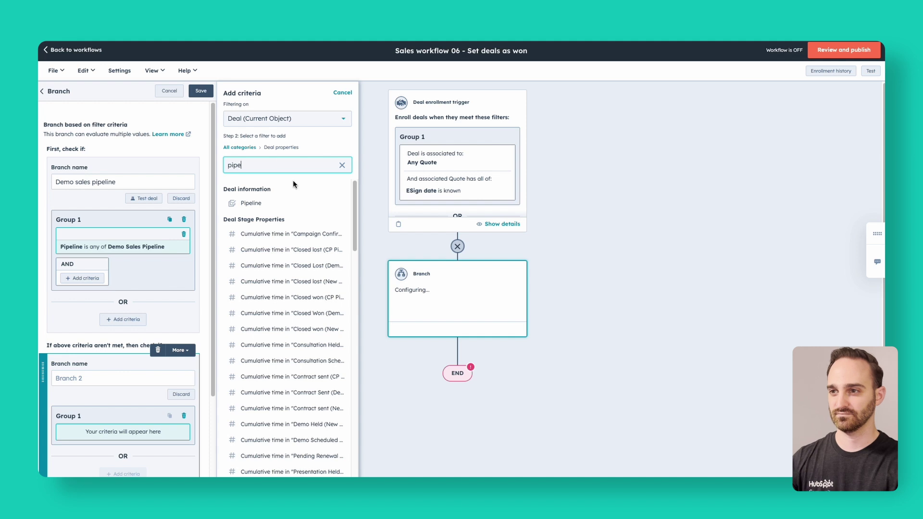
pyautogui.click(271, 202)
pyautogui.click(266, 147)
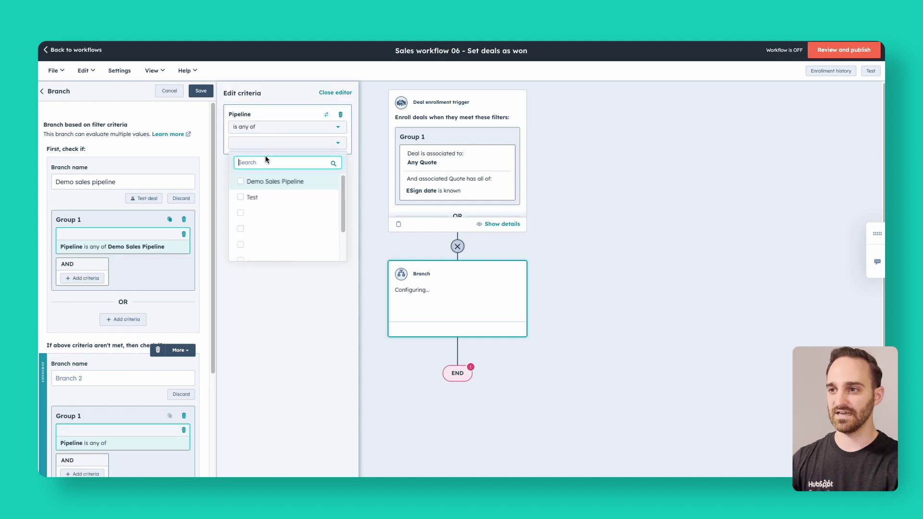
pyautogui.click(277, 199)
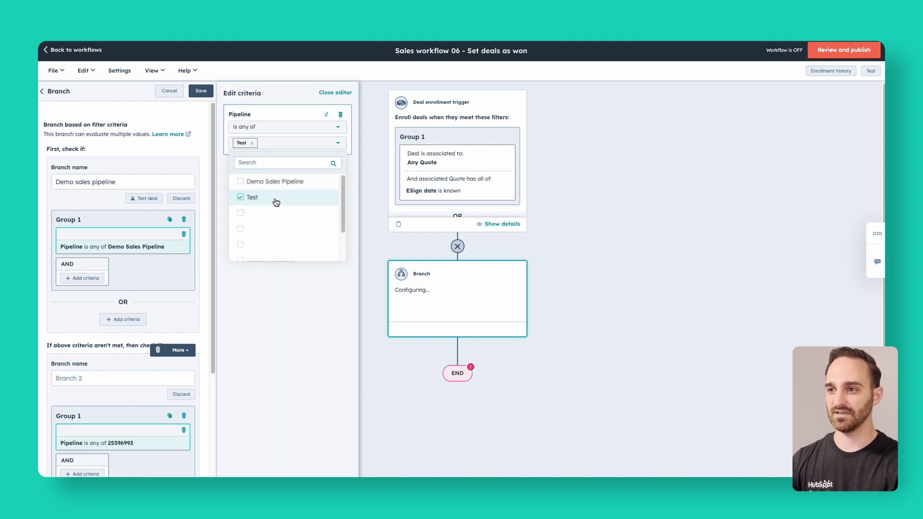
pyautogui.click(132, 374)
pyautogui.write('Test pipeline')
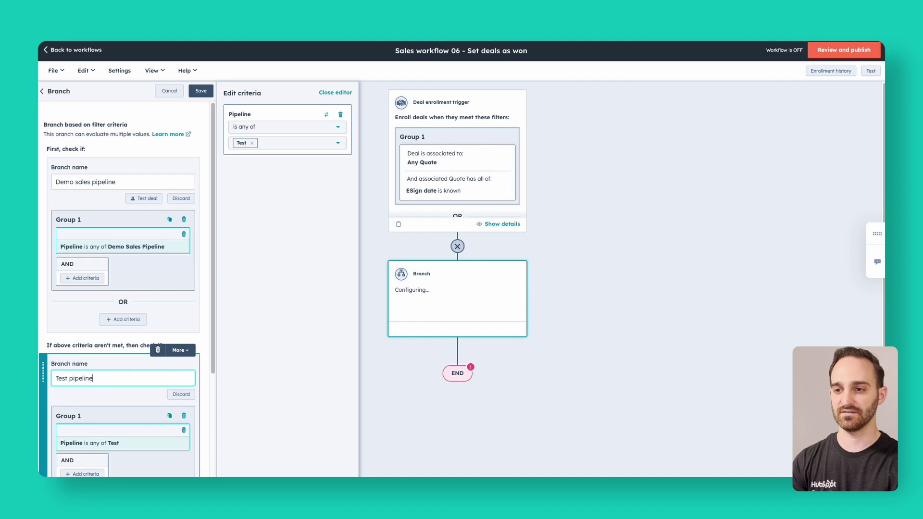
pyautogui.click(201, 91)
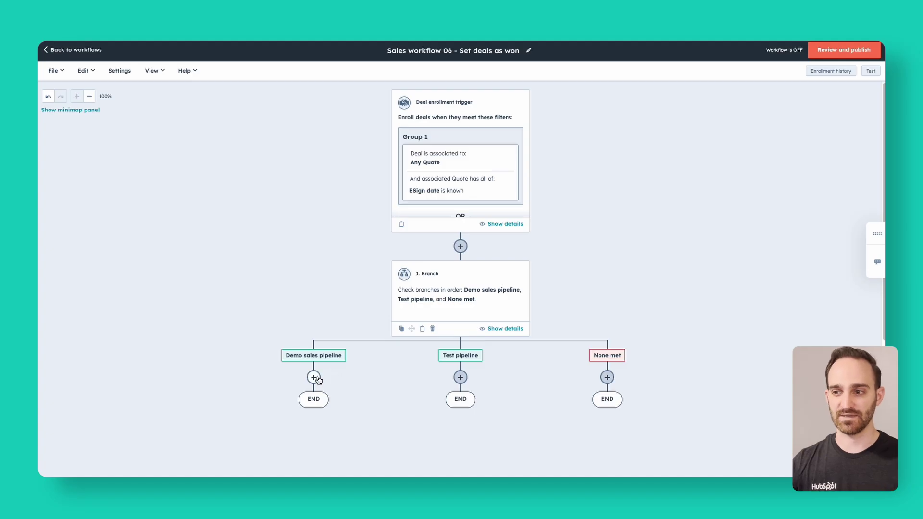
# Add a Set property value action under the Demo sales pipeline branch
pyautogui.click(313, 377)
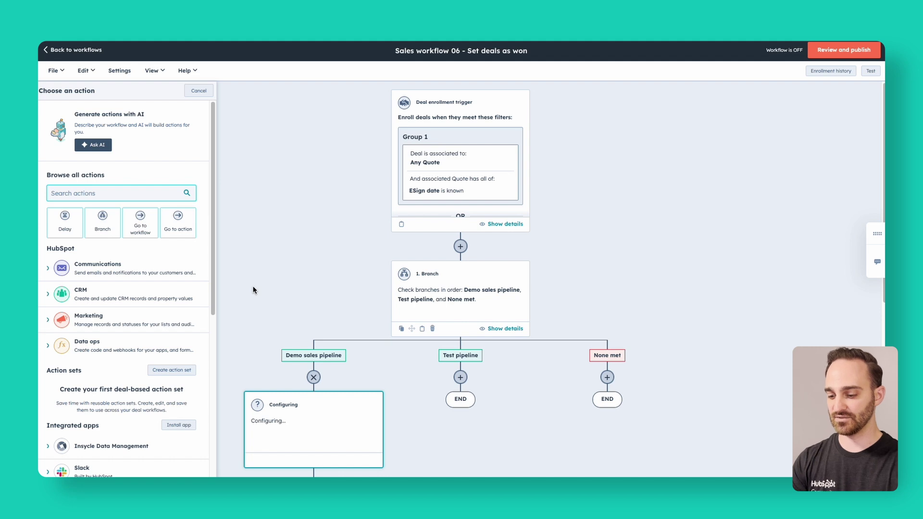
pyautogui.click(141, 299)
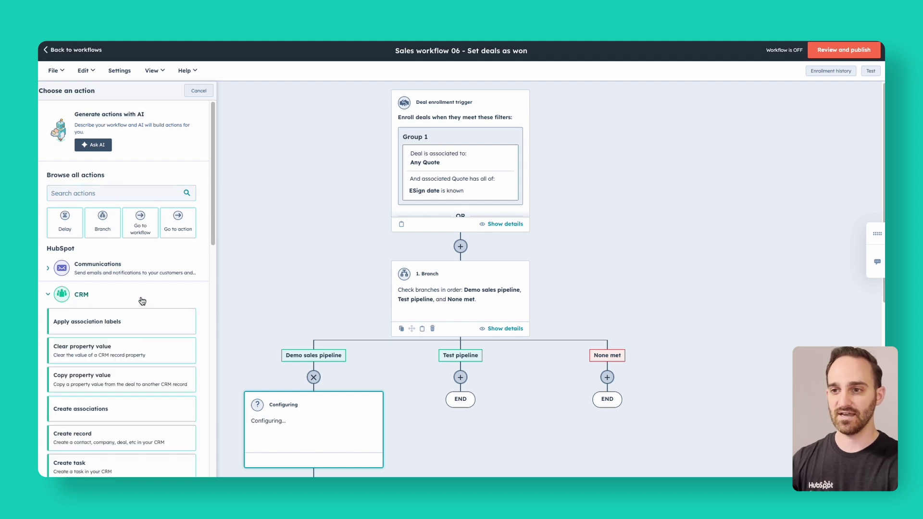
pyautogui.scroll(-1, 148, 329)
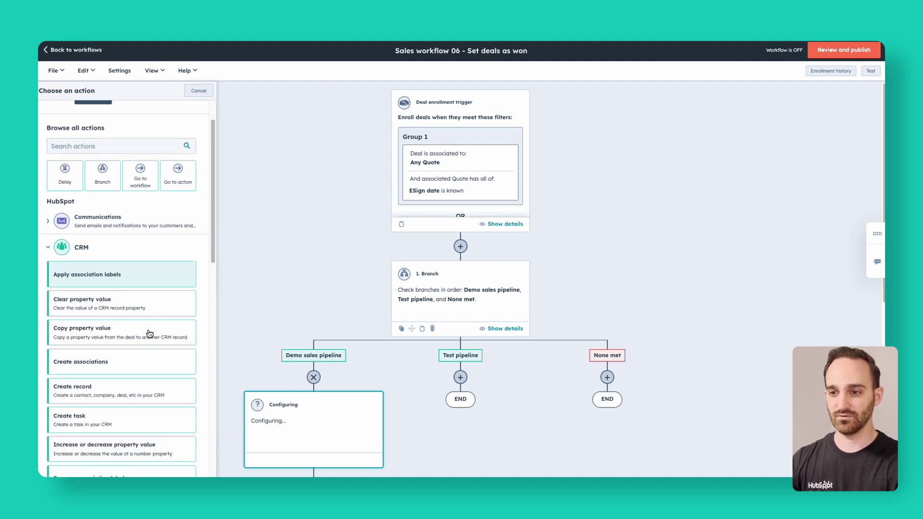
pyautogui.scroll(1, 137, 269)
pyautogui.click(124, 197)
pyautogui.write('set')
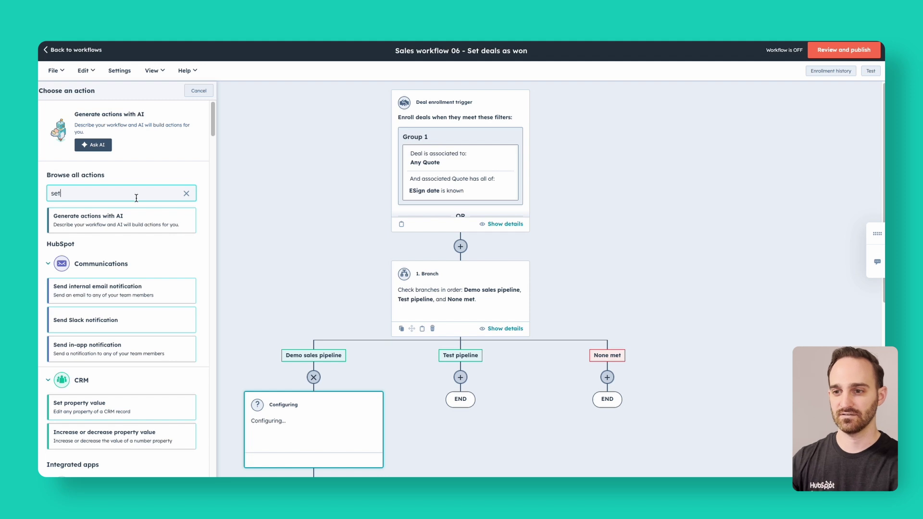
pyautogui.click(117, 413)
# Set the deal's Deal pipeline and stage property to Closed Won (Demo Sales Pipeline) and save the action
pyautogui.click(94, 170)
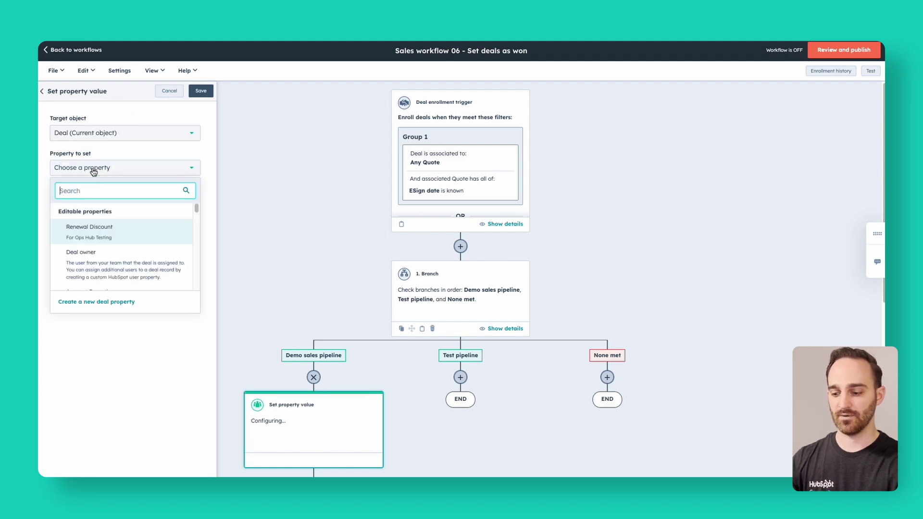
pyautogui.write('stage')
pyautogui.click(124, 263)
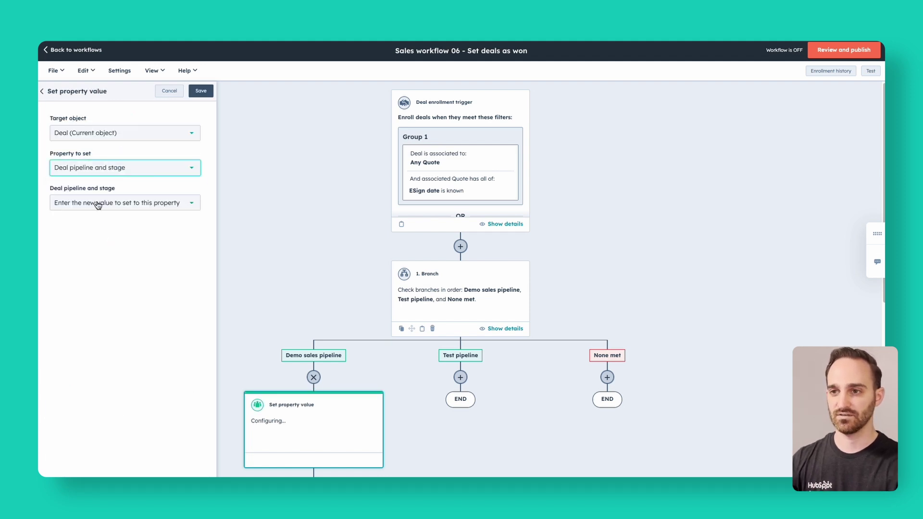
pyautogui.click(98, 204)
pyautogui.write('closed')
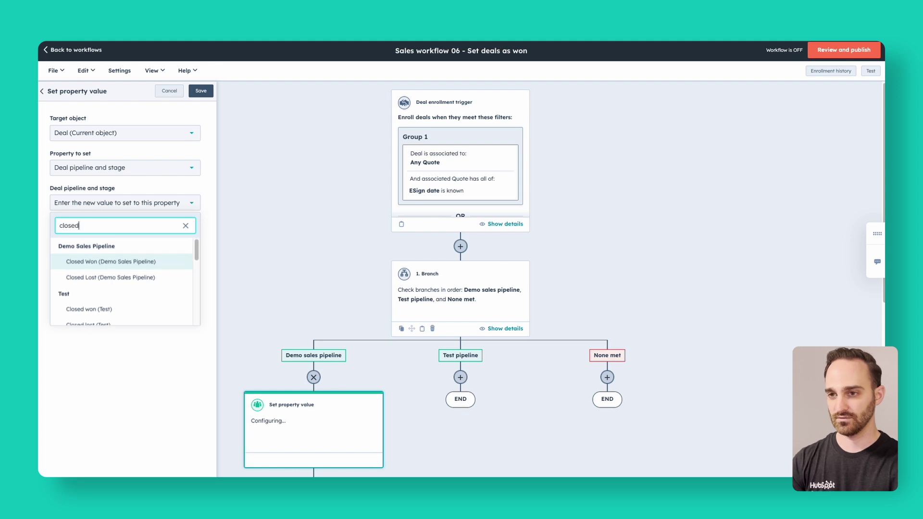
pyautogui.click(121, 262)
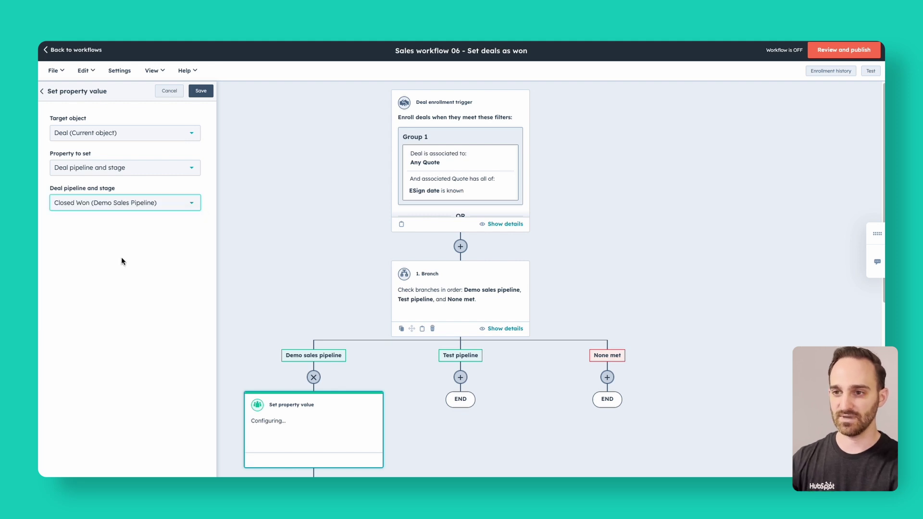
pyautogui.click(201, 91)
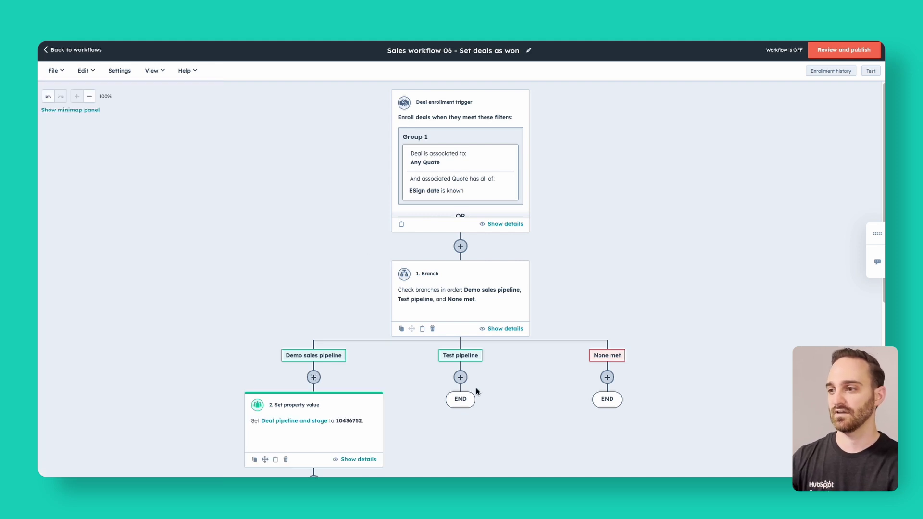
# Add a Set property value action under the Test pipeline branch, targeting the Deal pipeline and stage property
pyautogui.click(460, 377)
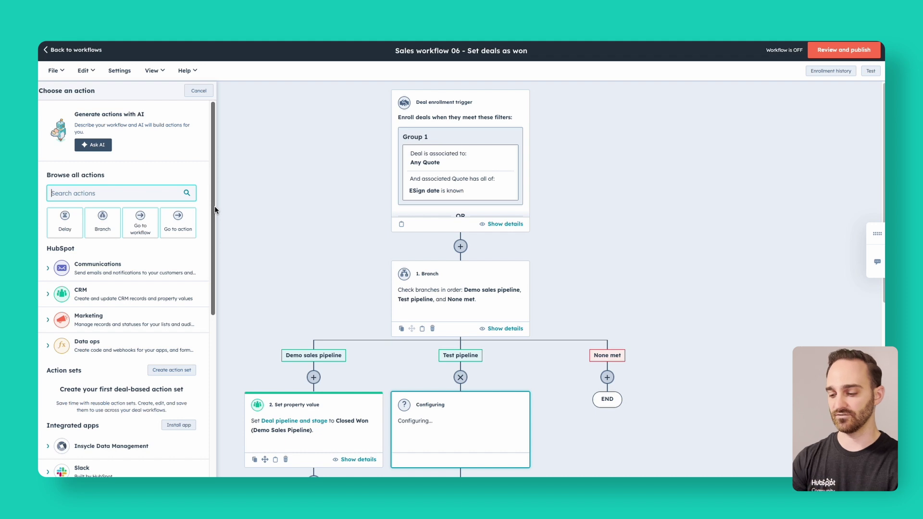
pyautogui.write('set')
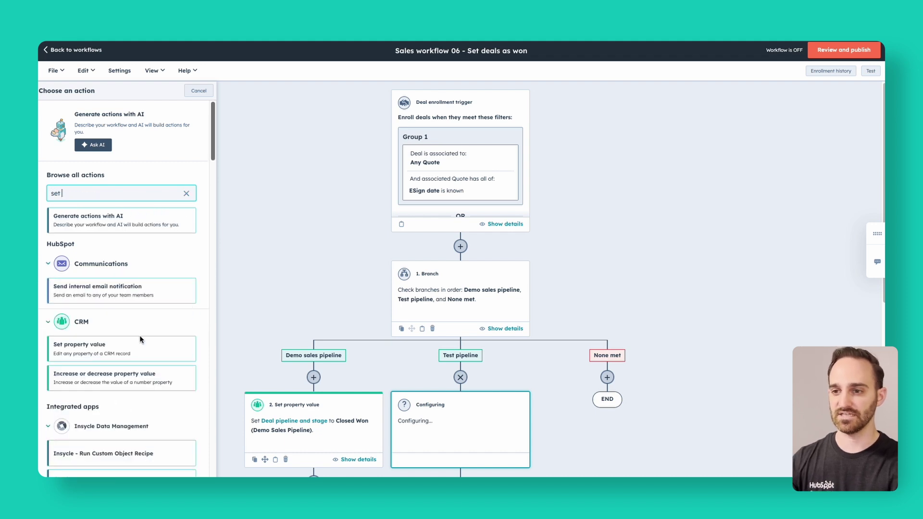
pyautogui.click(134, 344)
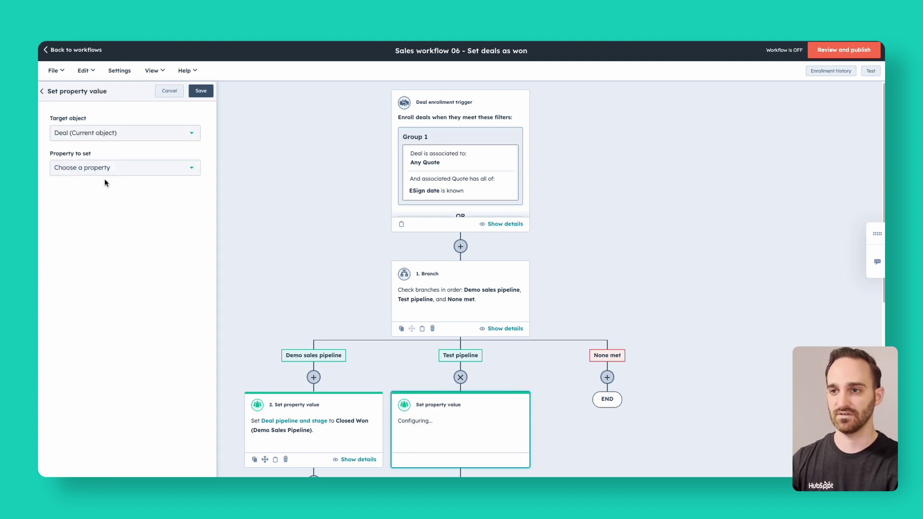
pyautogui.click(106, 169)
pyautogui.write('stage')
pyautogui.click(119, 265)
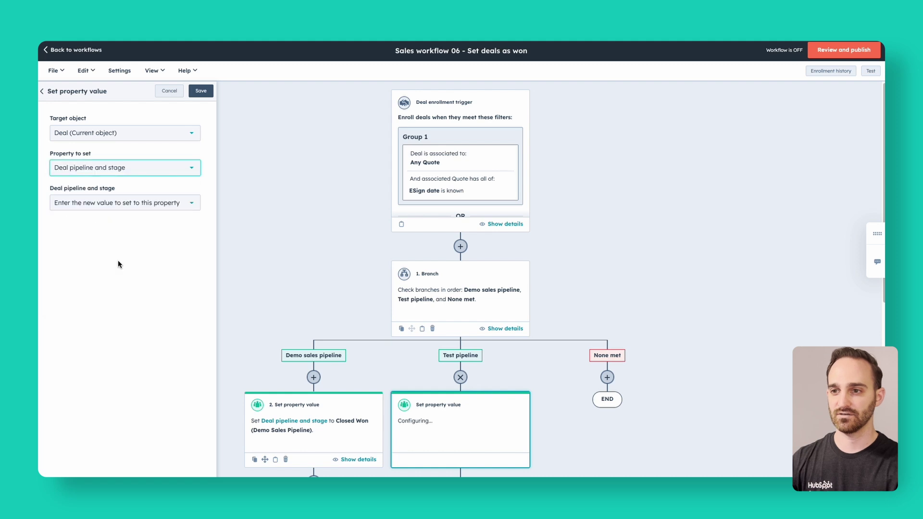
# Set the Test branch's new deal stage to Closed won (Test) and save the action
pyautogui.click(103, 203)
pyautogui.write('test')
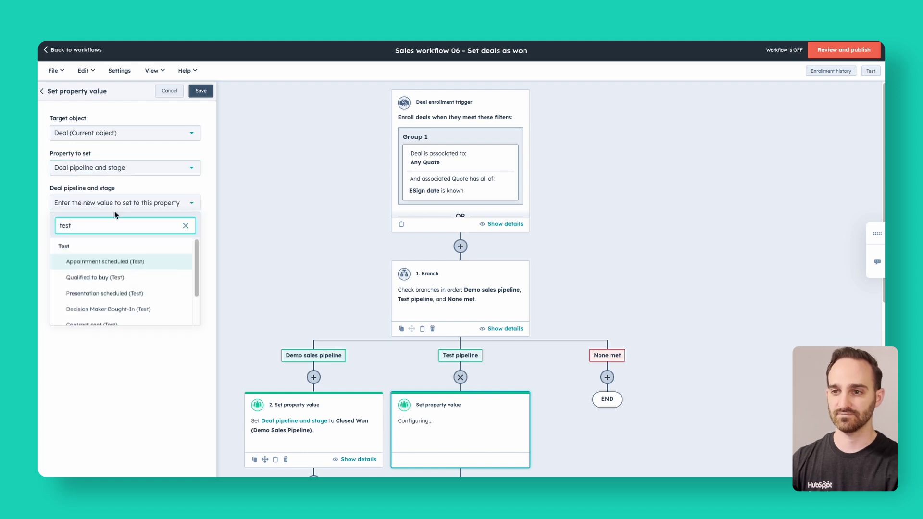
pyautogui.moveTo(196, 268); pyautogui.dragTo(197, 295)
pyautogui.click(127, 304)
pyautogui.click(200, 91)
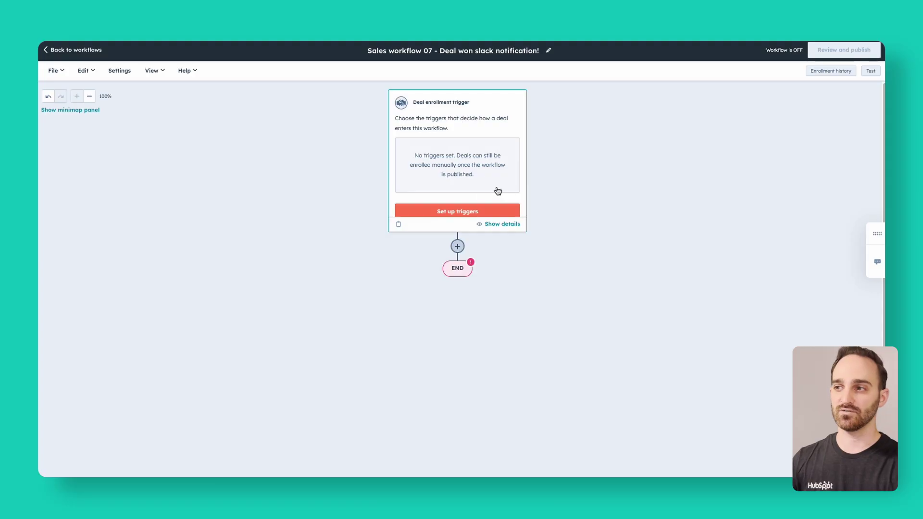
# Set the Deal won slack notification workflow's enrollment trigger to deals whose Is Closed Won is equal to True, and save it
pyautogui.click(495, 189)
pyautogui.click(127, 241)
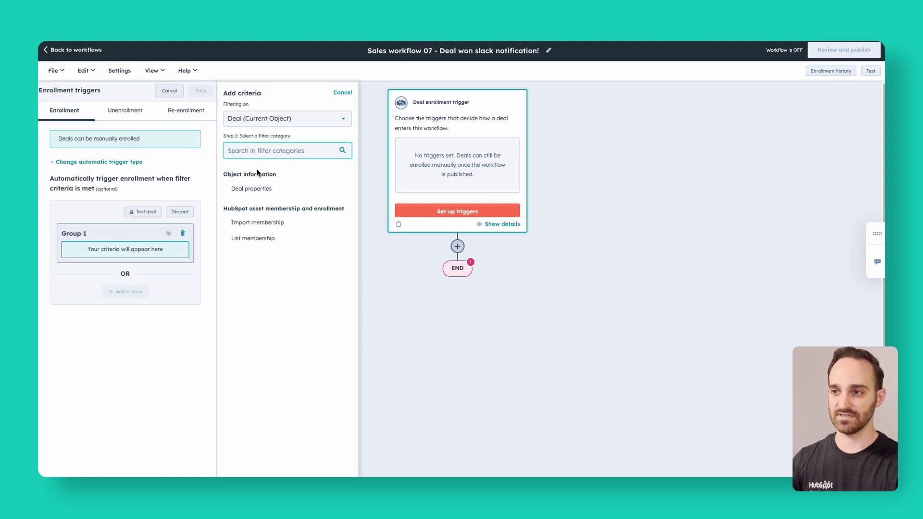
pyautogui.click(295, 188)
pyautogui.write('close')
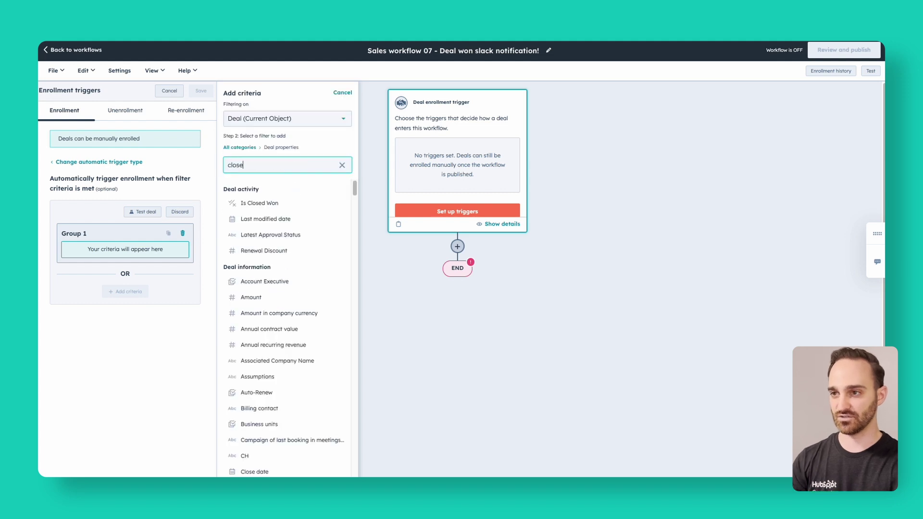
pyautogui.write('d won')
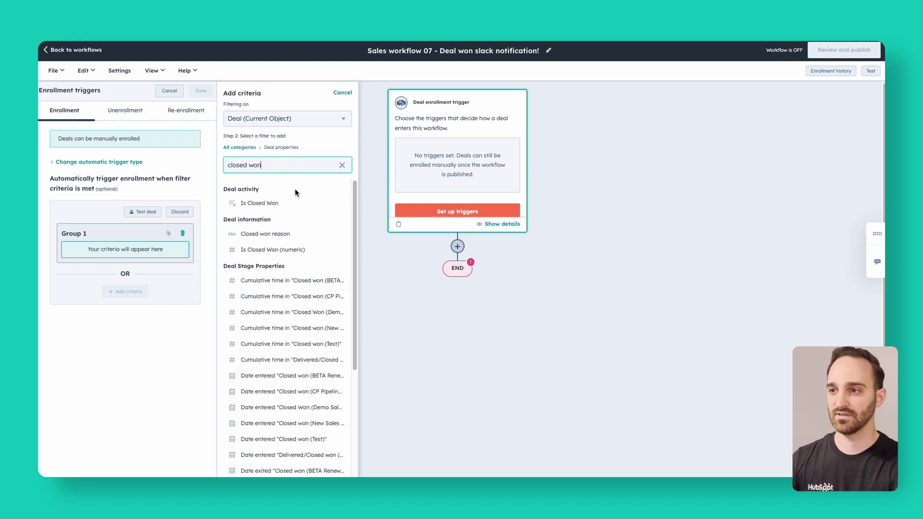
pyautogui.click(269, 202)
pyautogui.click(240, 144)
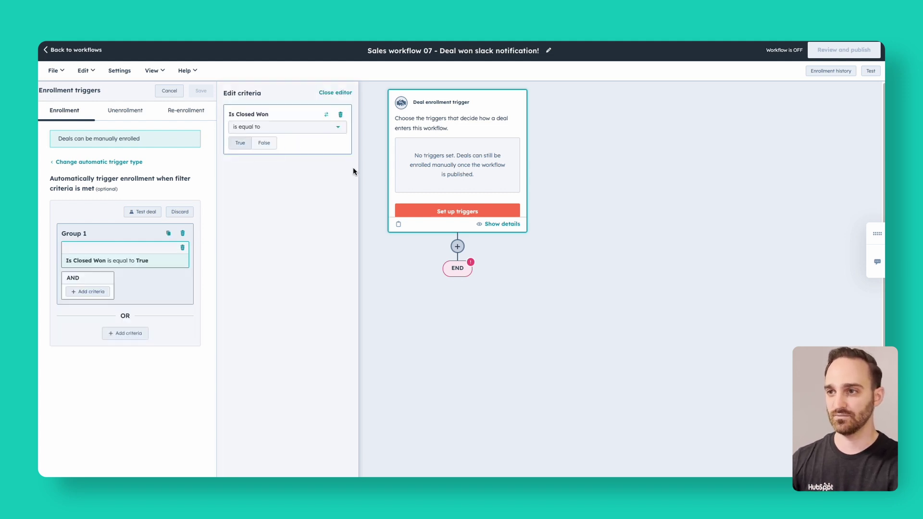
pyautogui.click(201, 92)
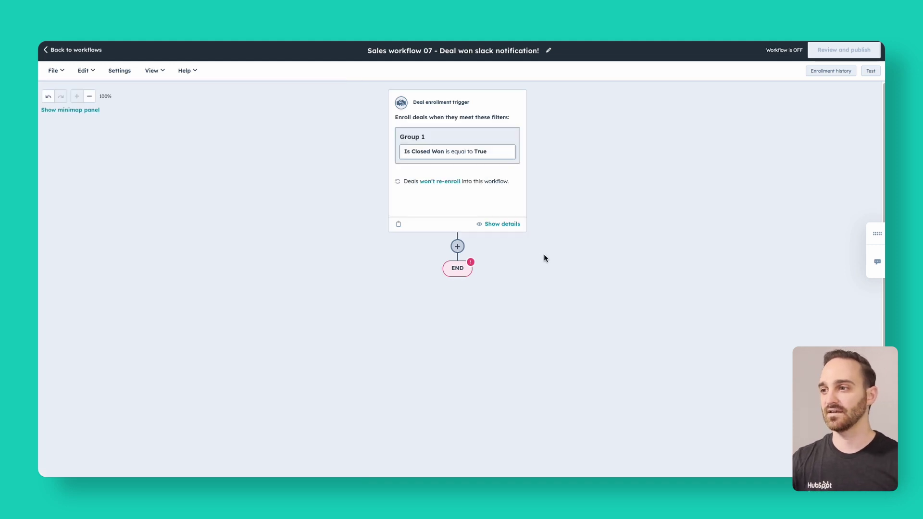
# Add a Send Slack notification action below the enrollment trigger
pyautogui.click(457, 247)
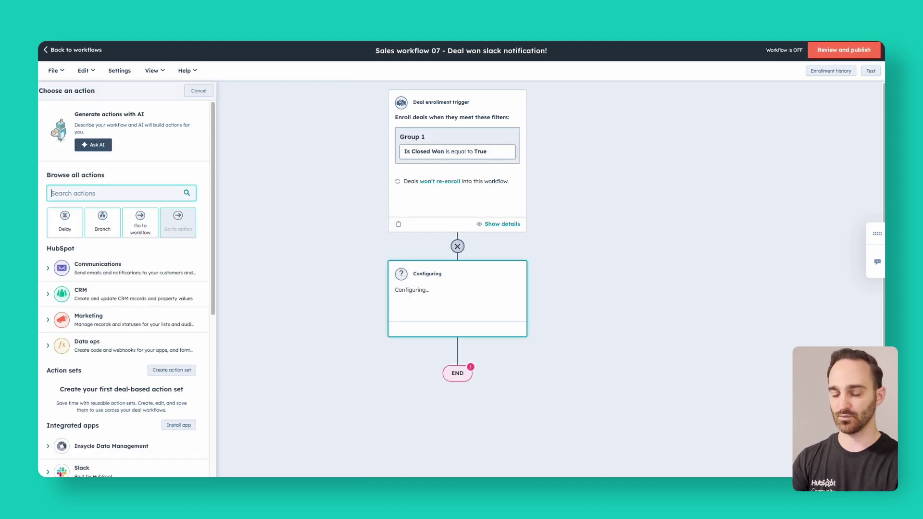
pyautogui.write('slack')
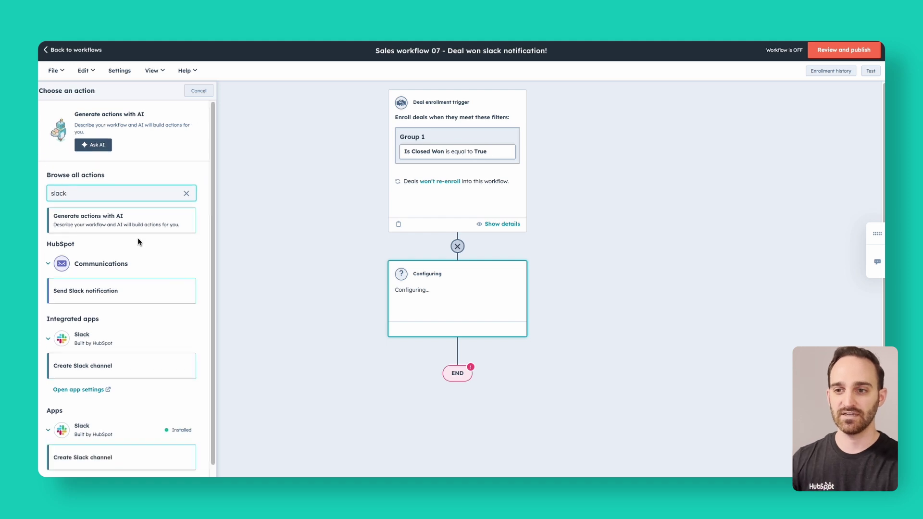
pyautogui.click(118, 283)
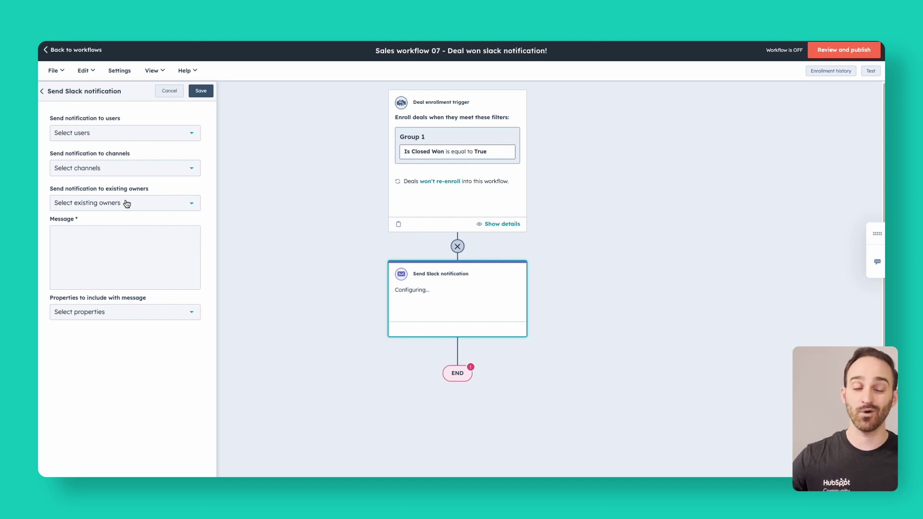
# Direct the Slack notification to the #wins channel and begin its message text with "New"
pyautogui.click(134, 176)
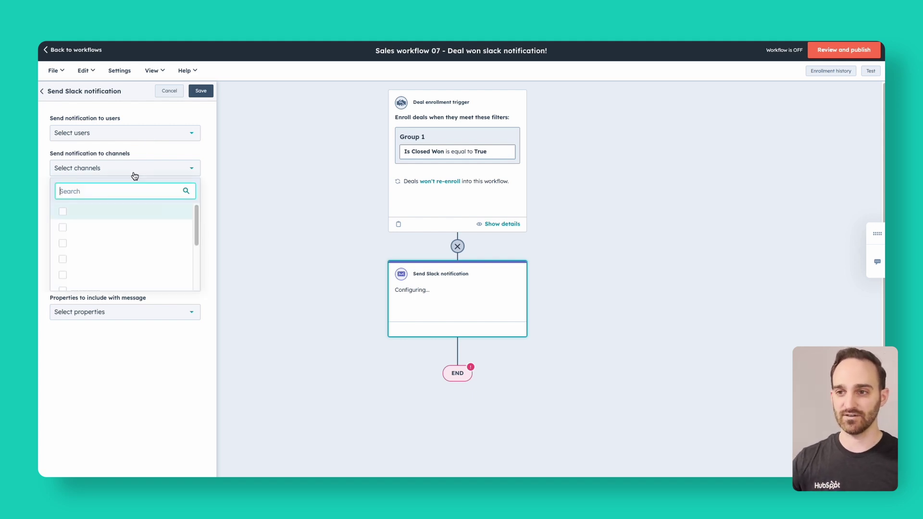
pyautogui.write('wins')
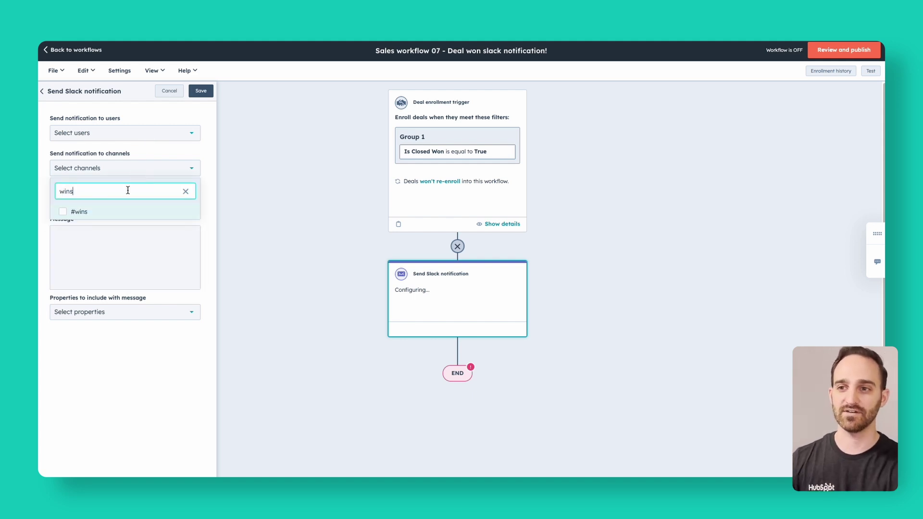
pyautogui.click(96, 212)
pyautogui.click(114, 254)
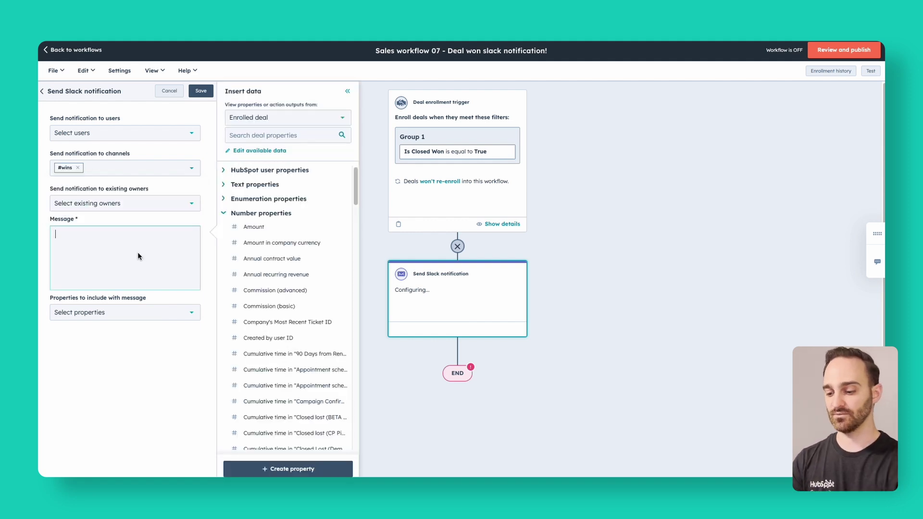
pyautogui.write('New clsoe')
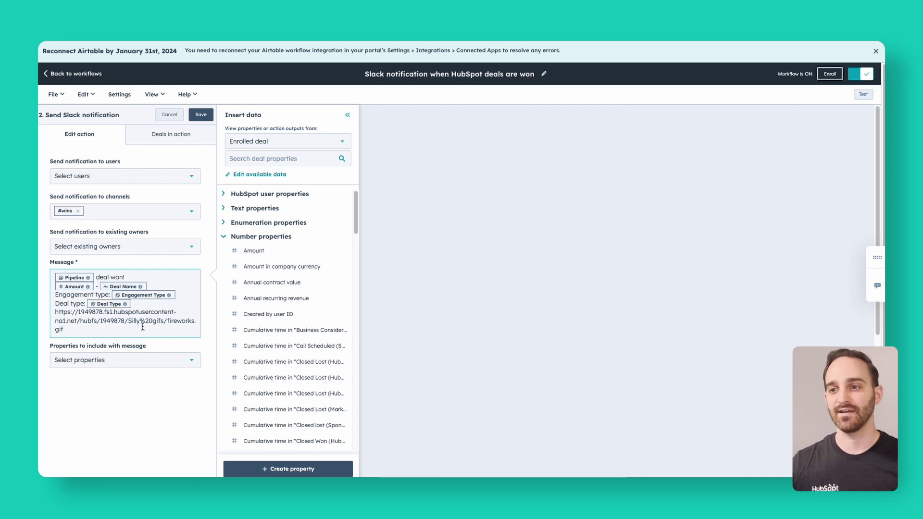
# Examine the GIF link in the existing workflow's Slack message, and switch to Slack to view the posted notification in #wins
pyautogui.moveTo(56, 313); pyautogui.dragTo(109, 340)
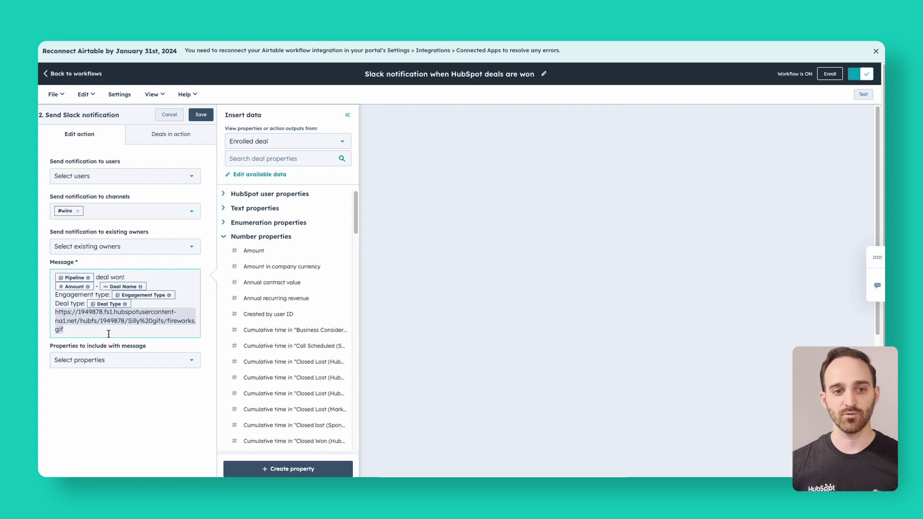
pyautogui.click(108, 334)
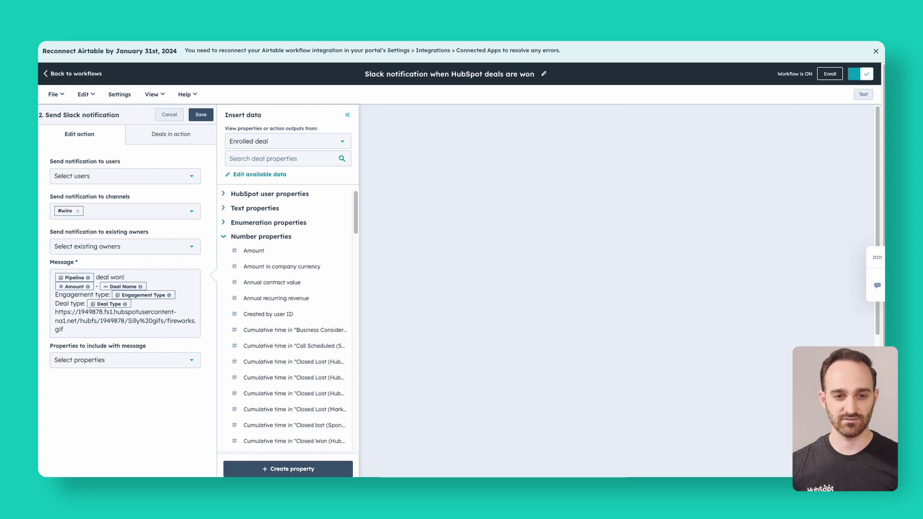
pyautogui.press('super+Tab')
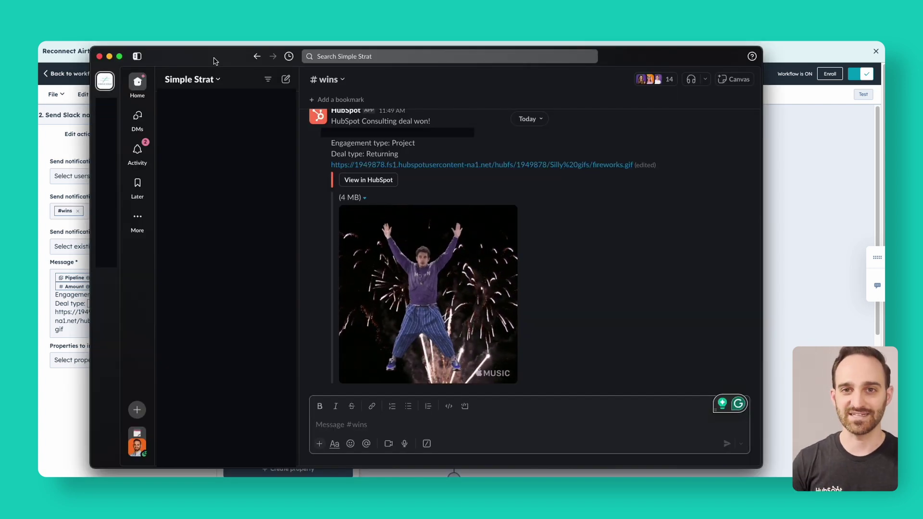